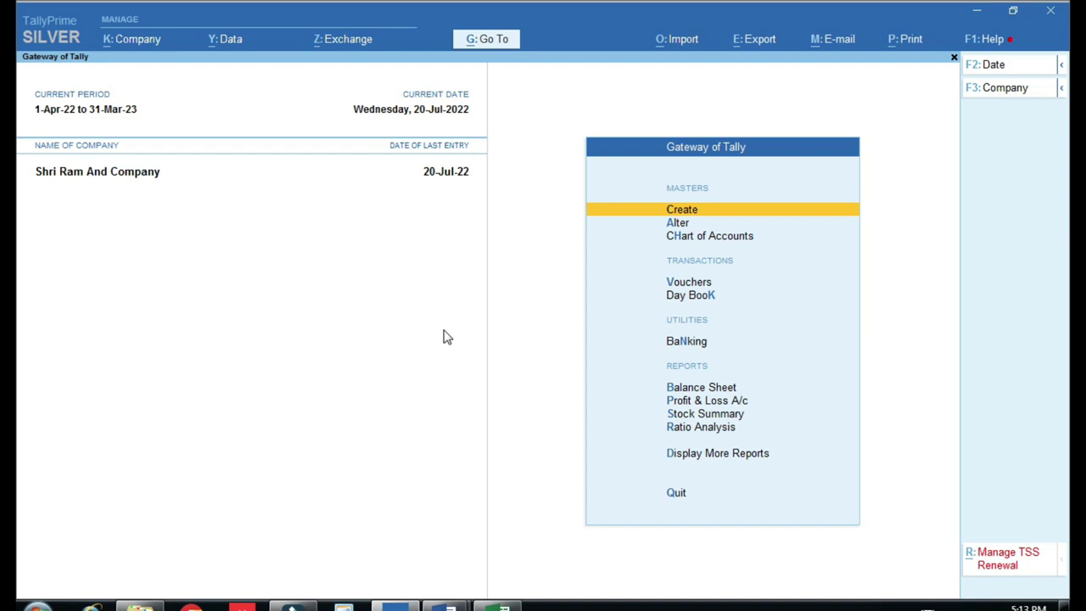
Open accounting voucher creation for Shri Ram And Company
{"action": "key", "text": "Down"}
{"action": "key", "text": "Down"}
{"action": "key", "text": "Down"}
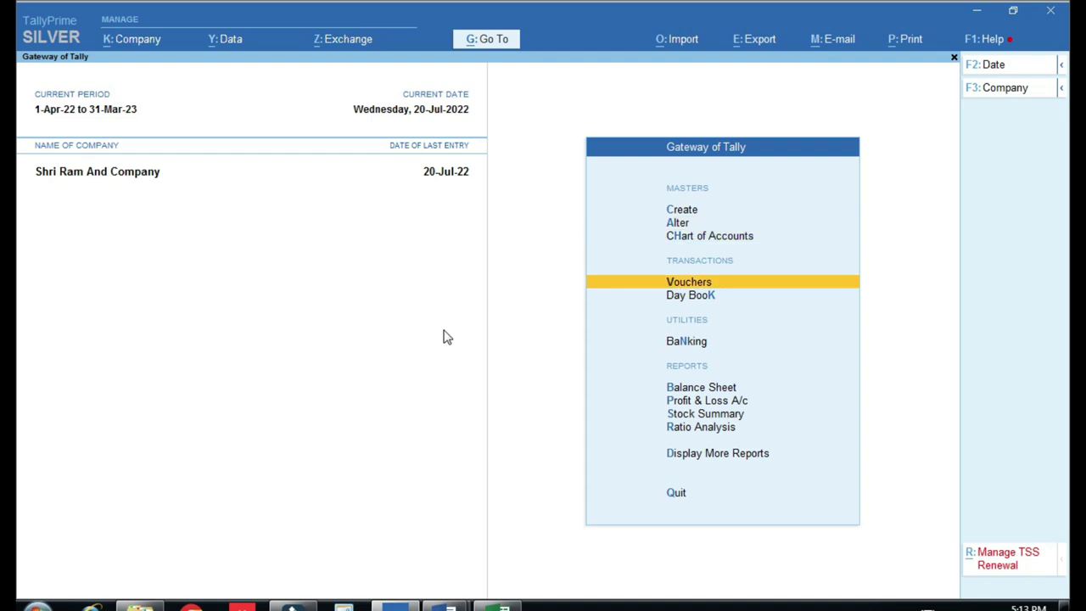
{"action": "key", "text": "Return"}
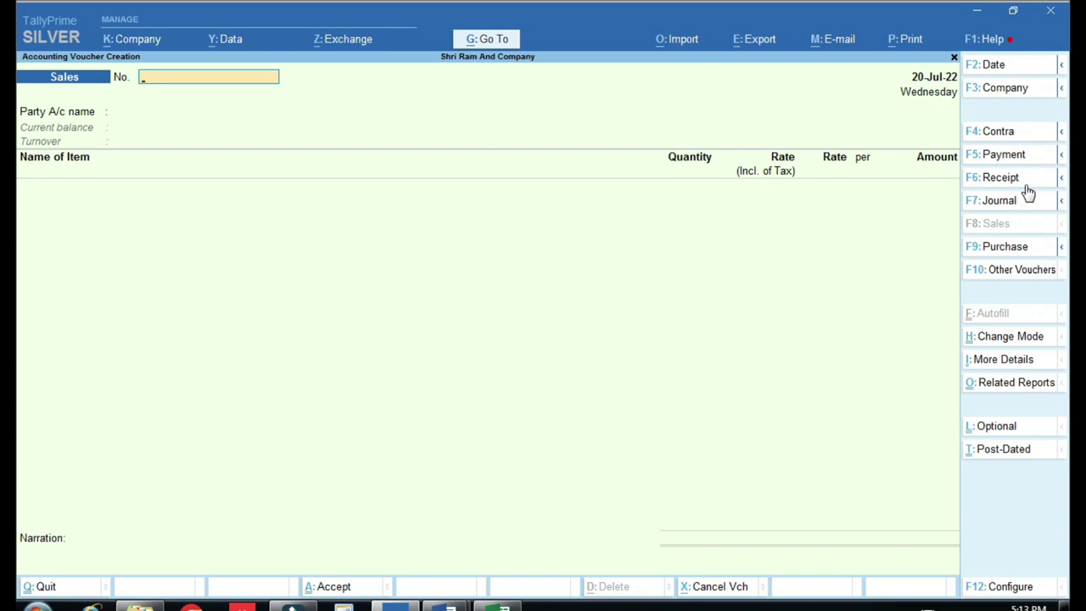
Look through all voucher types, including the inactive ones, and switch the voucher entry to Journal
{"action": "left_click", "coordinate": [1020, 269]}
{"action": "left_click", "coordinate": [609, 152]}
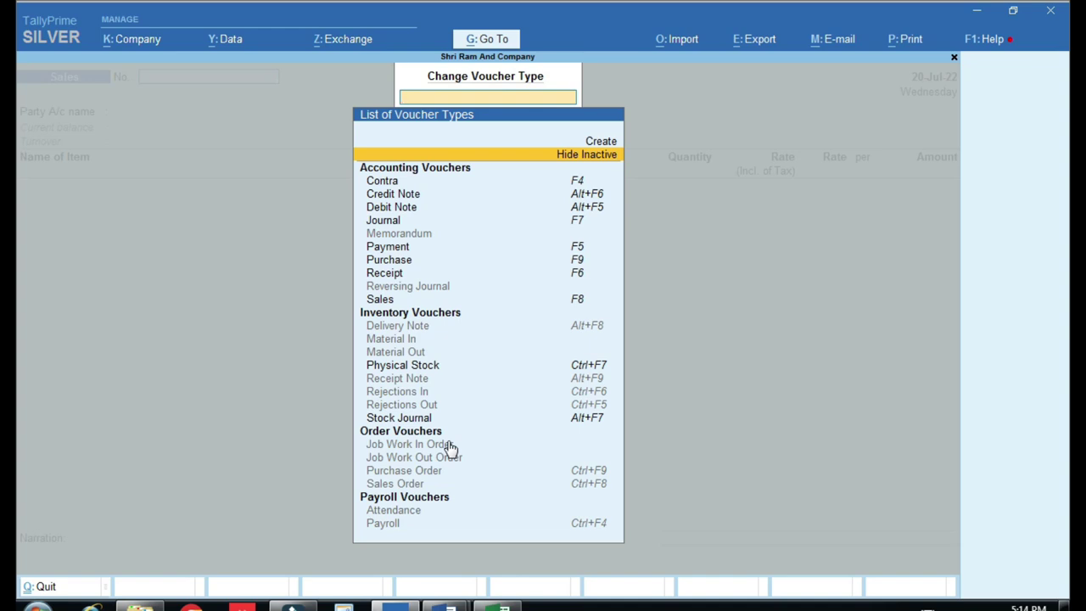
{"action": "key", "text": "Escape"}
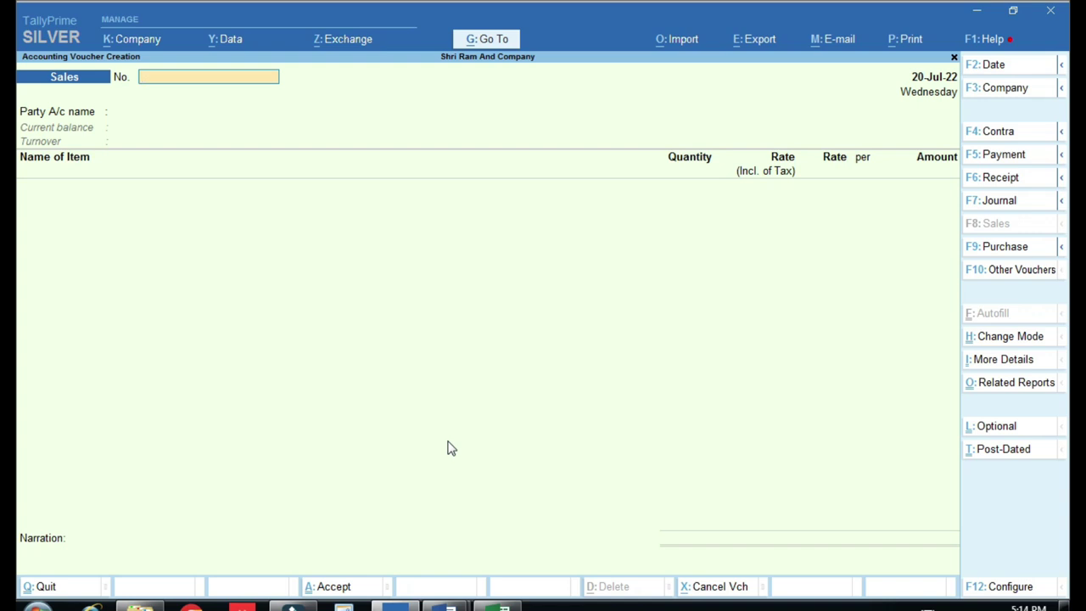
{"action": "left_click", "coordinate": [999, 200]}
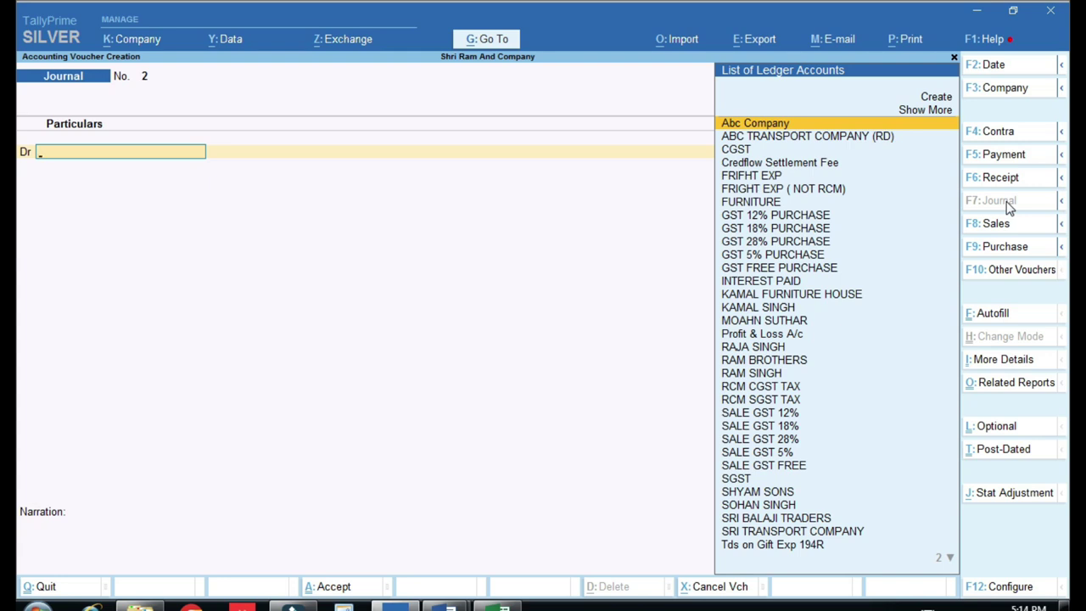
Switch to Word and view the tax invoice in the document Sales - 357
{"action": "left_click", "coordinate": [449, 606]}
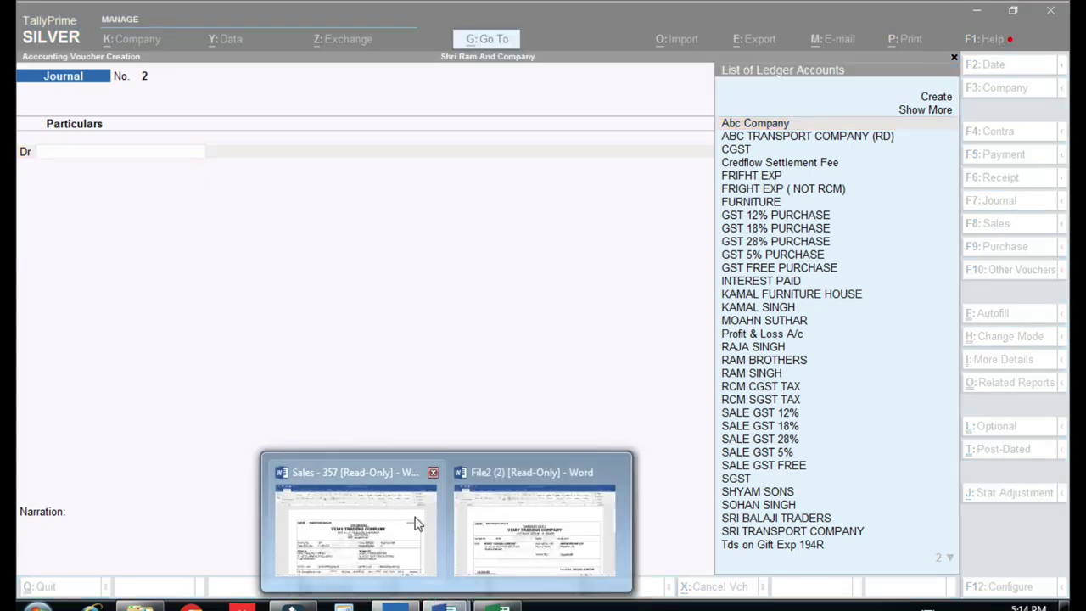
{"action": "left_click", "coordinate": [415, 523]}
{"action": "scroll", "coordinate": [564, 263], "scroll_direction": "down", "scroll_amount": 1}
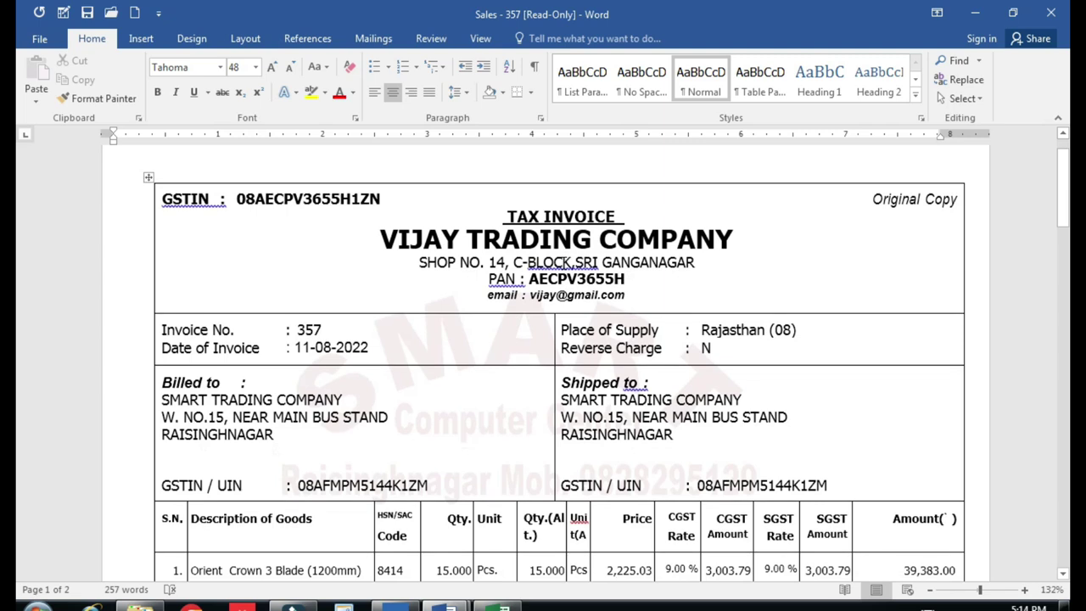
View the Vijay Trading Company cash receipt in the Word document File2 (2)
{"action": "left_click", "coordinate": [450, 606]}
{"action": "left_click", "coordinate": [543, 537]}
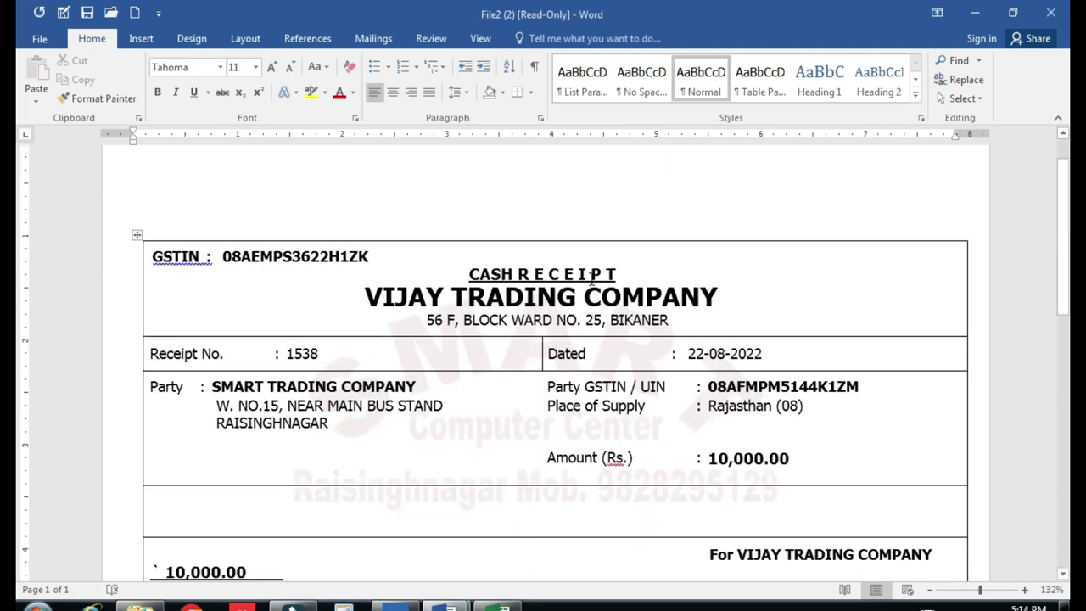
{"action": "scroll", "coordinate": [465, 361], "scroll_direction": "down", "scroll_amount": 2}
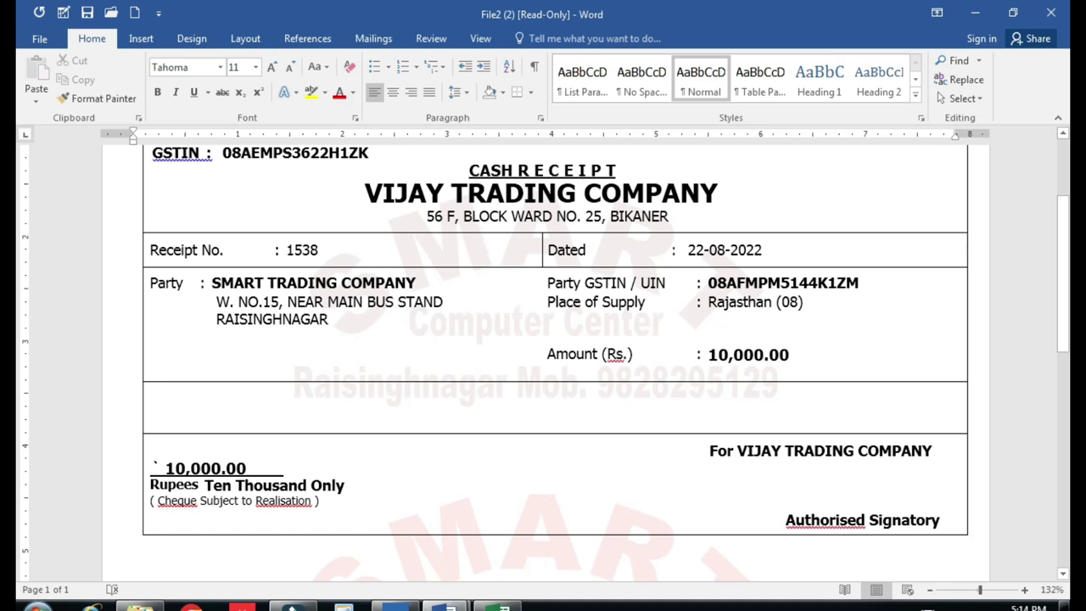
Return to the Sales - 357 invoice and examine its seller name, billed-to party and goods table
{"action": "mouse_move", "coordinate": [415, 598]}
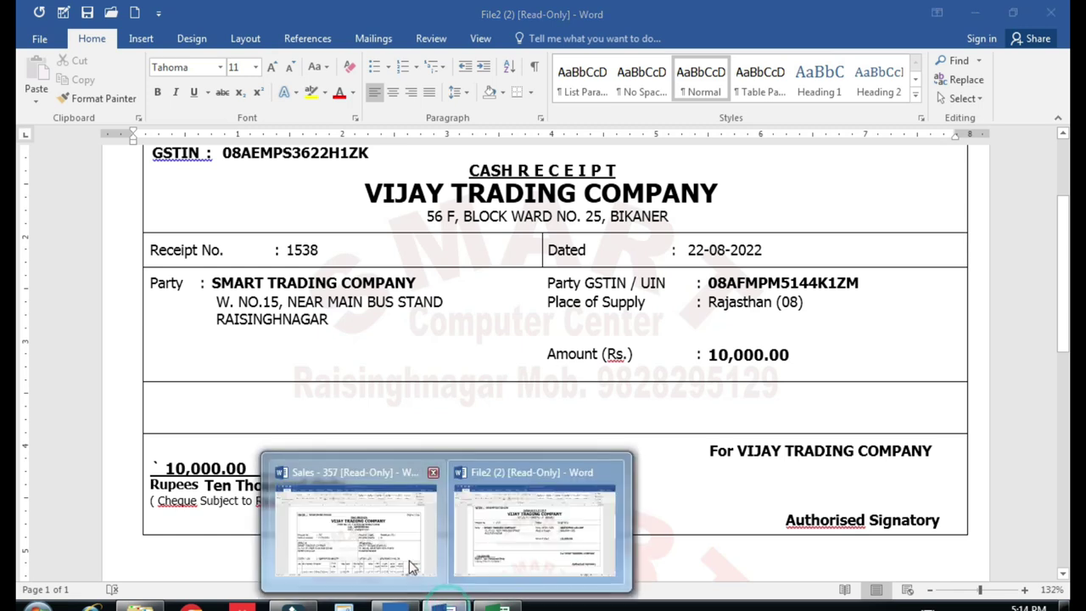
{"action": "left_click", "coordinate": [409, 559]}
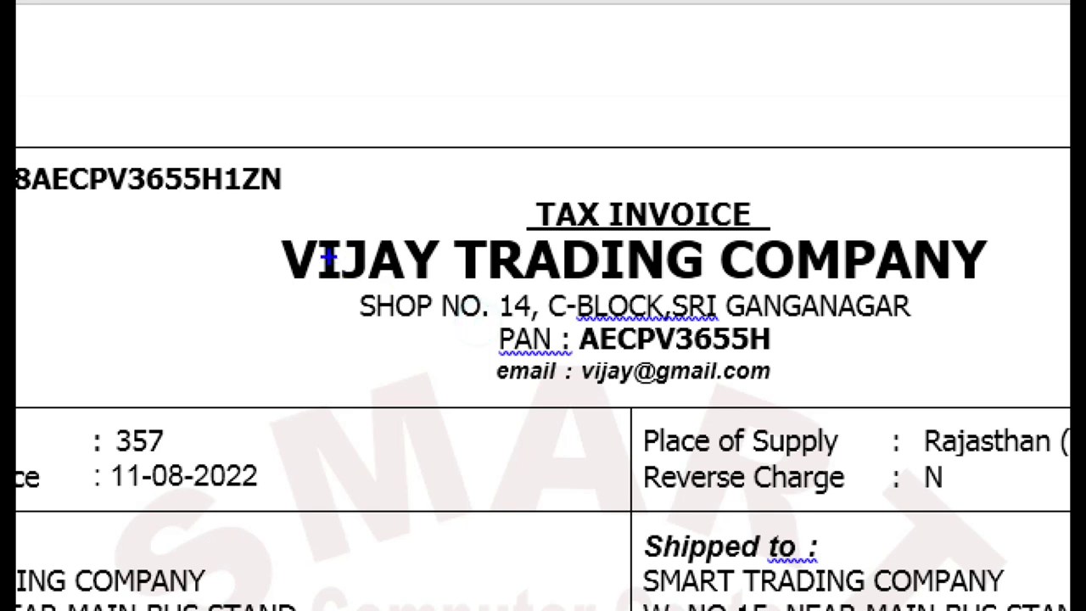
{"action": "left_click_drag", "start_coordinate": [250, 221], "coordinate": [432, 297]}
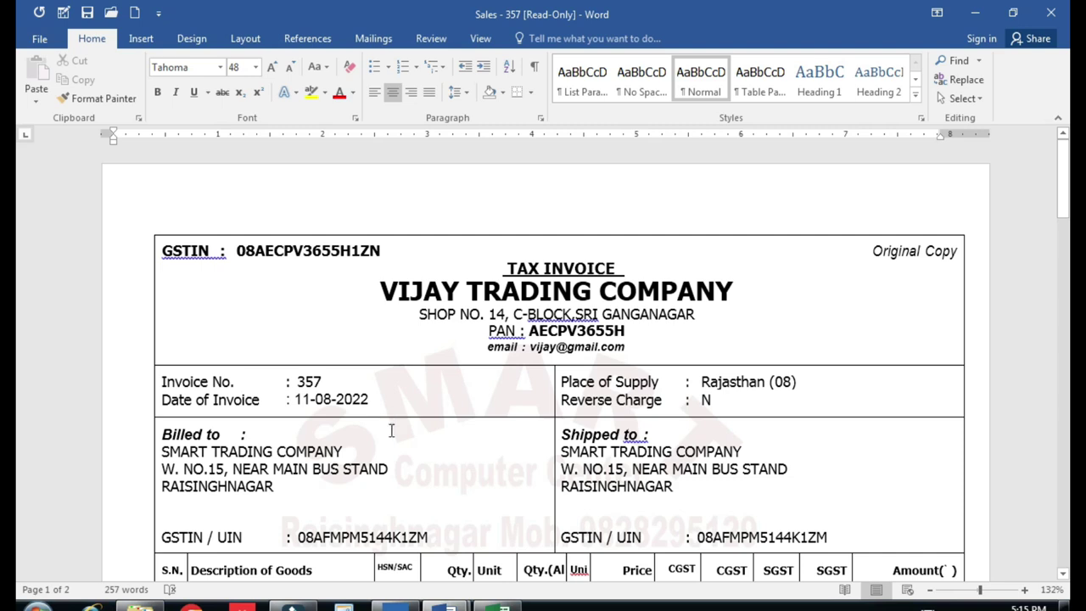
{"action": "scroll", "coordinate": [422, 475], "scroll_direction": "down", "scroll_amount": 3}
{"action": "left_click", "coordinate": [509, 419]}
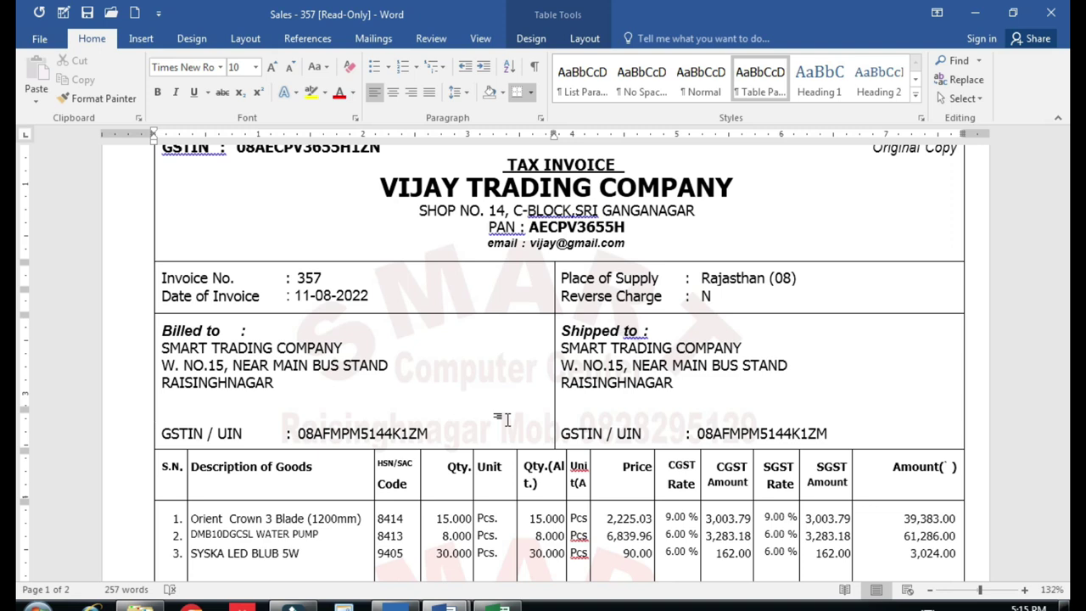
{"action": "scroll", "coordinate": [506, 419], "scroll_direction": "down", "scroll_amount": 1}
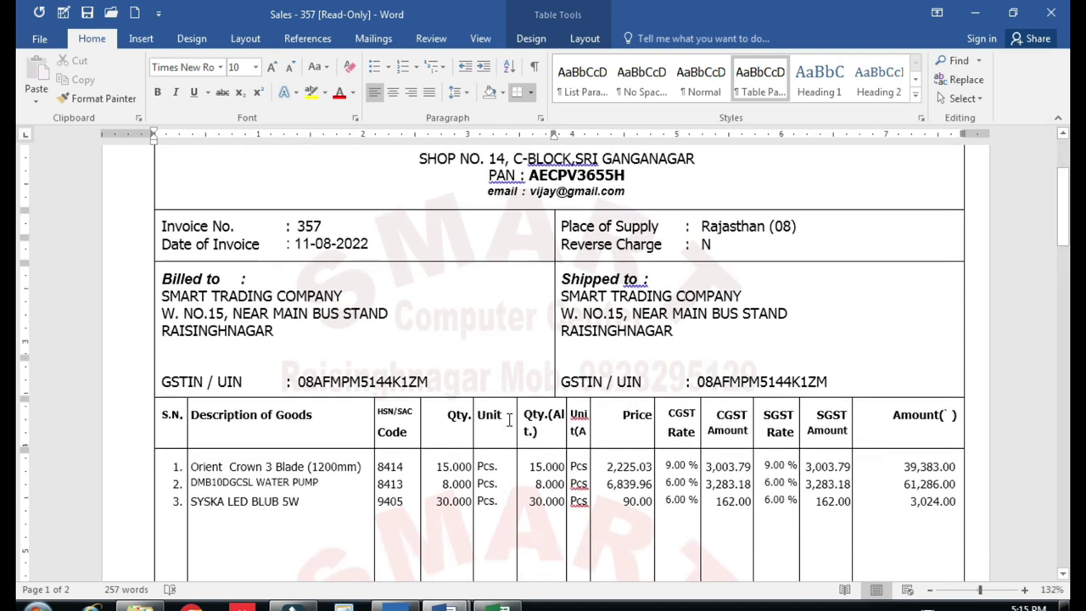
{"action": "scroll", "coordinate": [507, 419], "scroll_direction": "up", "scroll_amount": 1}
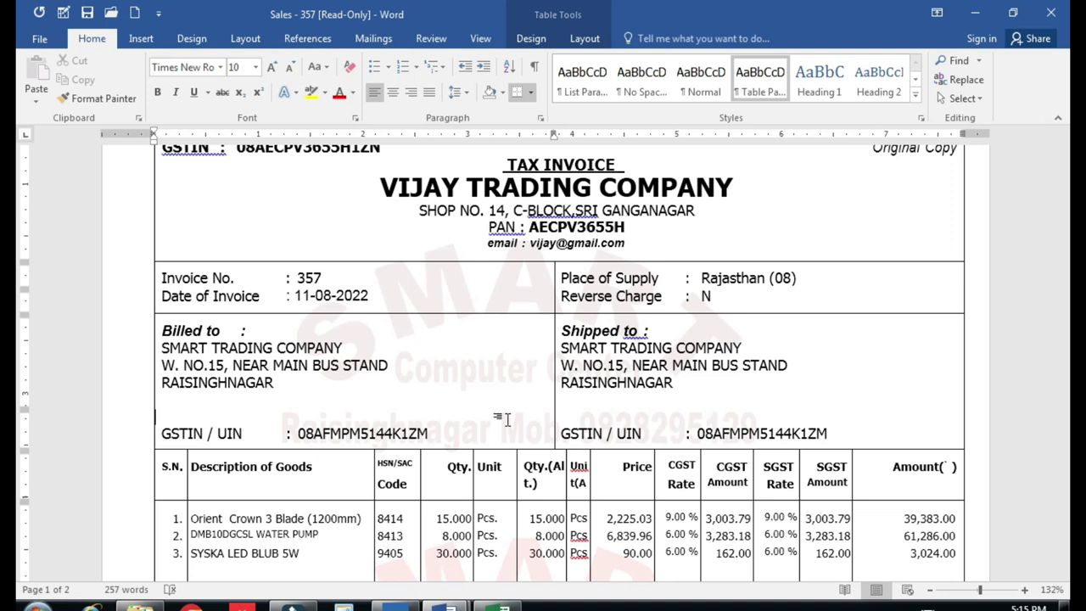
Switch to the Excel journal worksheet and check the Journal Entries title and whose books it covers
{"action": "left_click", "coordinate": [503, 606]}
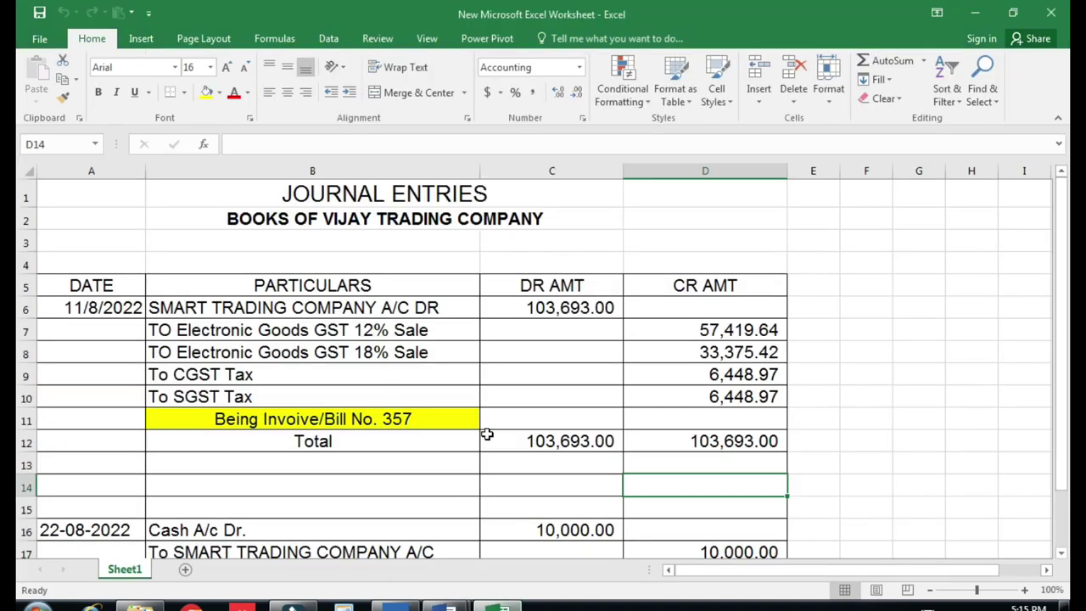
{"action": "left_click", "coordinate": [343, 193]}
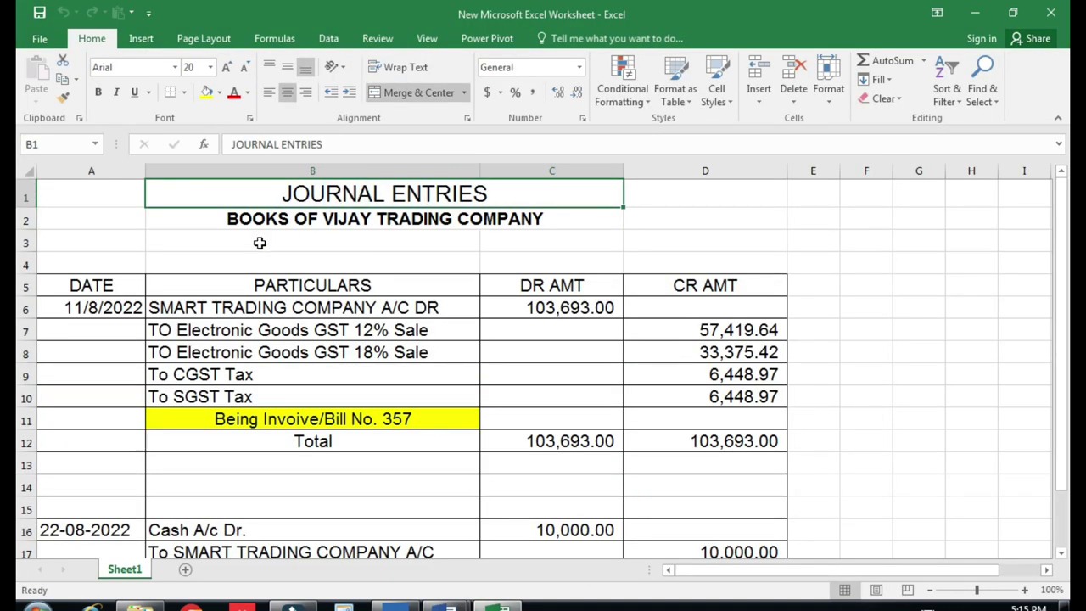
{"action": "left_click", "coordinate": [315, 219]}
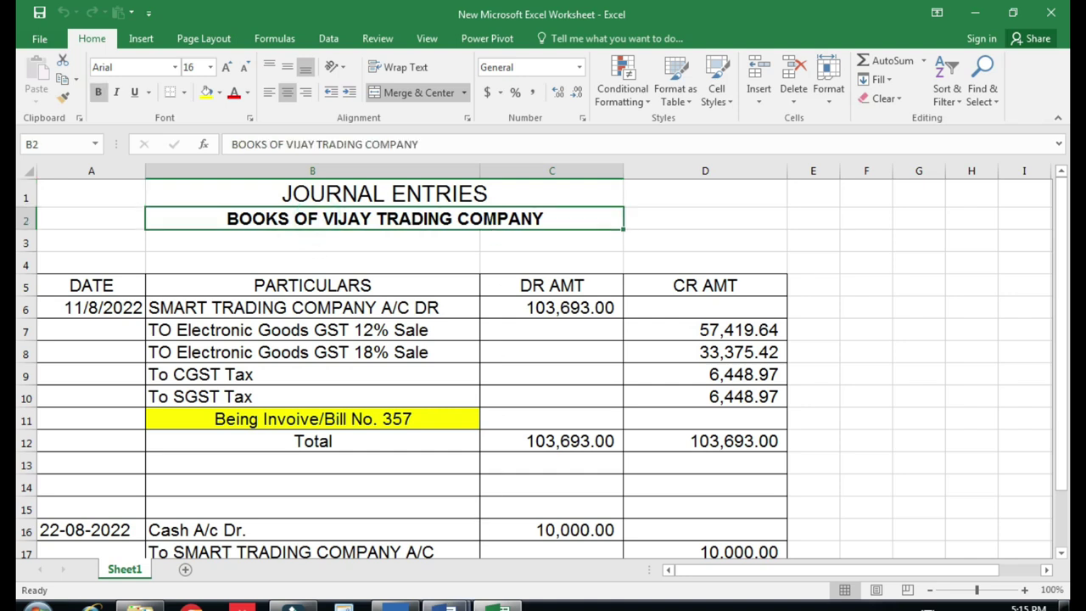
Go back to the Sales - 357 invoice in Word and highlight the seller name Vijay Trading Company
{"action": "mouse_move", "coordinate": [449, 598]}
{"action": "left_click", "coordinate": [411, 540]}
{"action": "scroll", "coordinate": [545, 195], "scroll_direction": "up", "scroll_amount": 3}
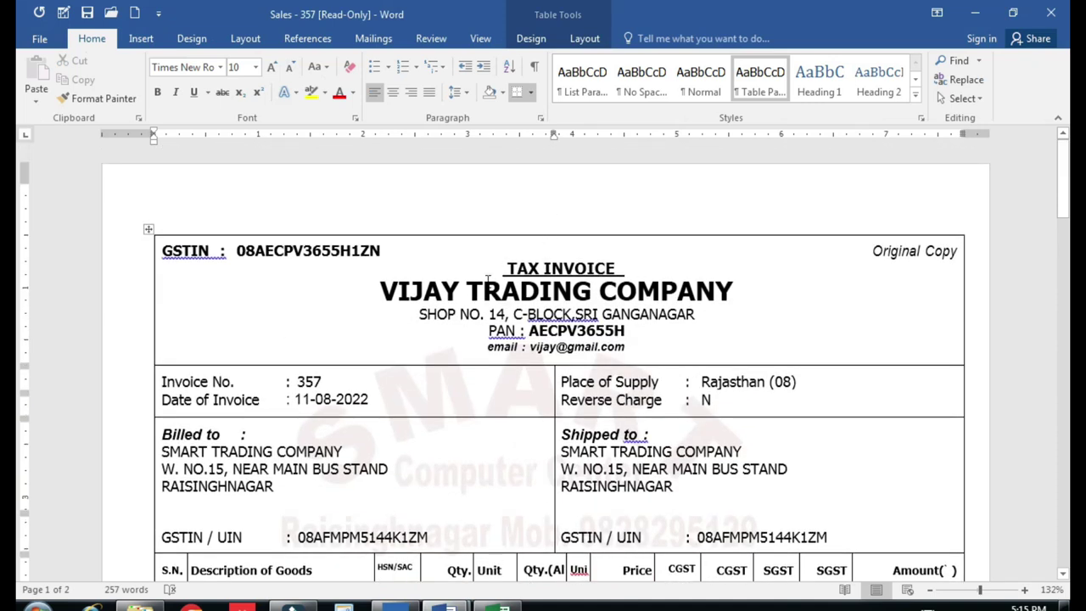
{"action": "left_click_drag", "start_coordinate": [381, 291], "coordinate": [746, 290]}
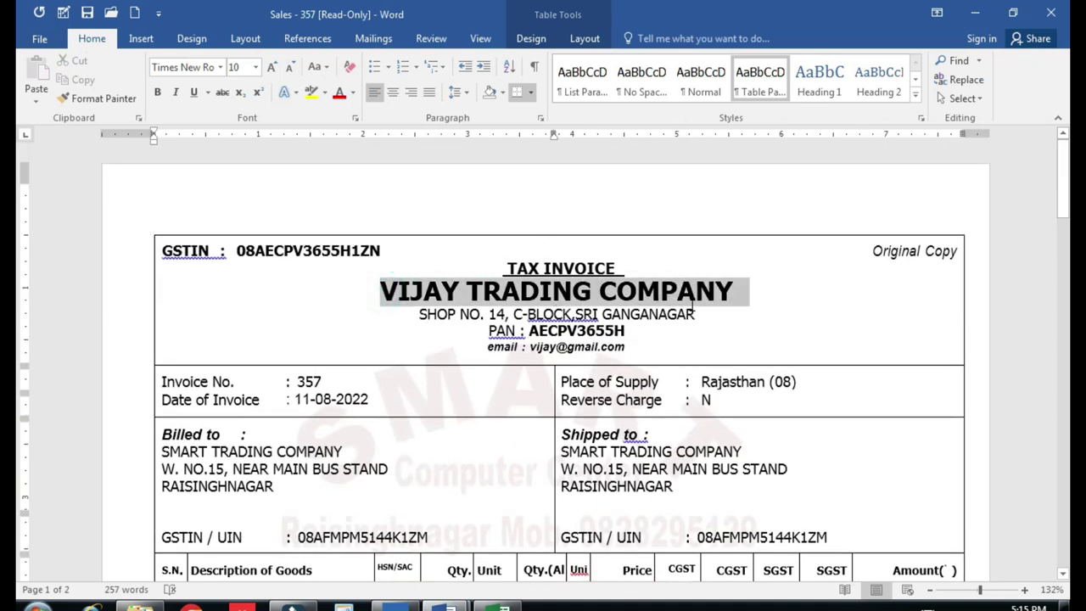
Examine the three goods lines of the invoice with their quantities, prices, GST rates and amounts
{"action": "scroll", "coordinate": [458, 365], "scroll_direction": "down", "scroll_amount": 2}
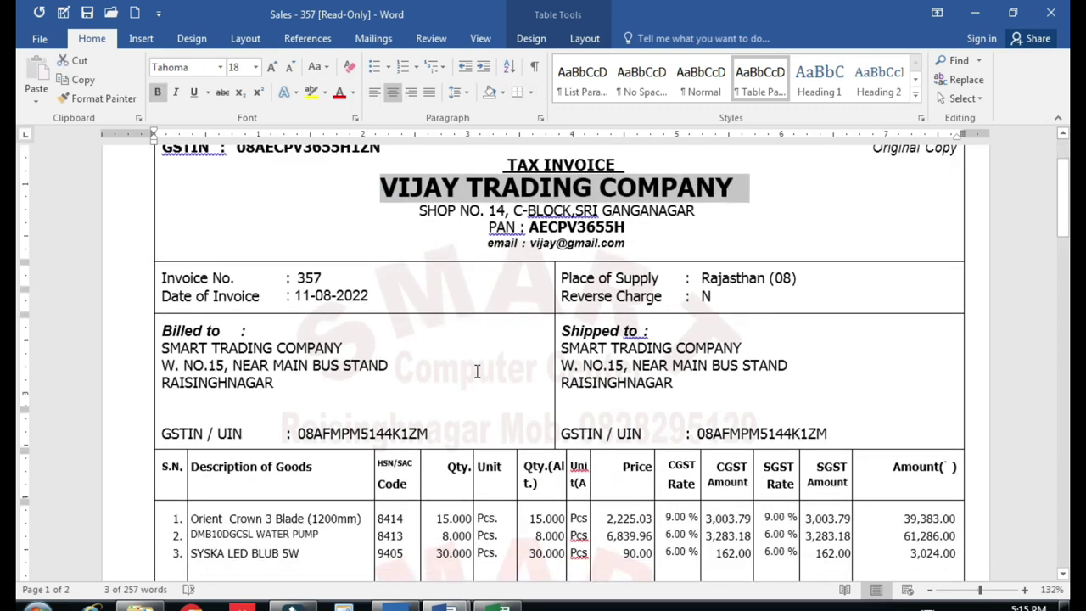
{"action": "scroll", "coordinate": [418, 376], "scroll_direction": "down", "scroll_amount": 5}
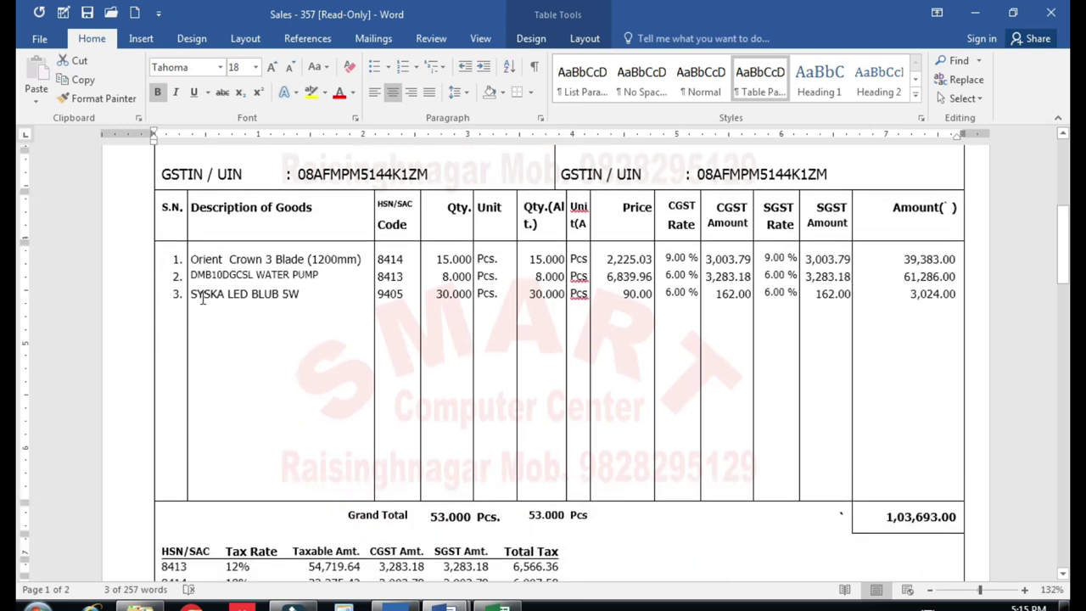
{"action": "left_click_drag", "start_coordinate": [191, 260], "coordinate": [897, 331]}
{"action": "left_click", "coordinate": [898, 331]}
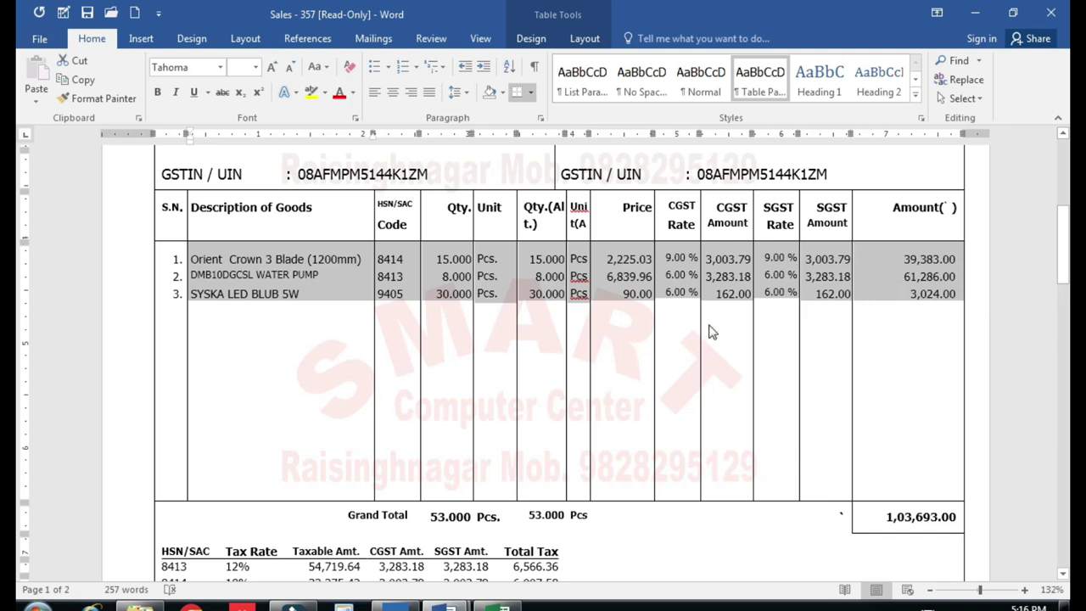
{"action": "left_click", "coordinate": [916, 305]}
{"action": "scroll", "coordinate": [853, 368], "scroll_direction": "up", "scroll_amount": 2}
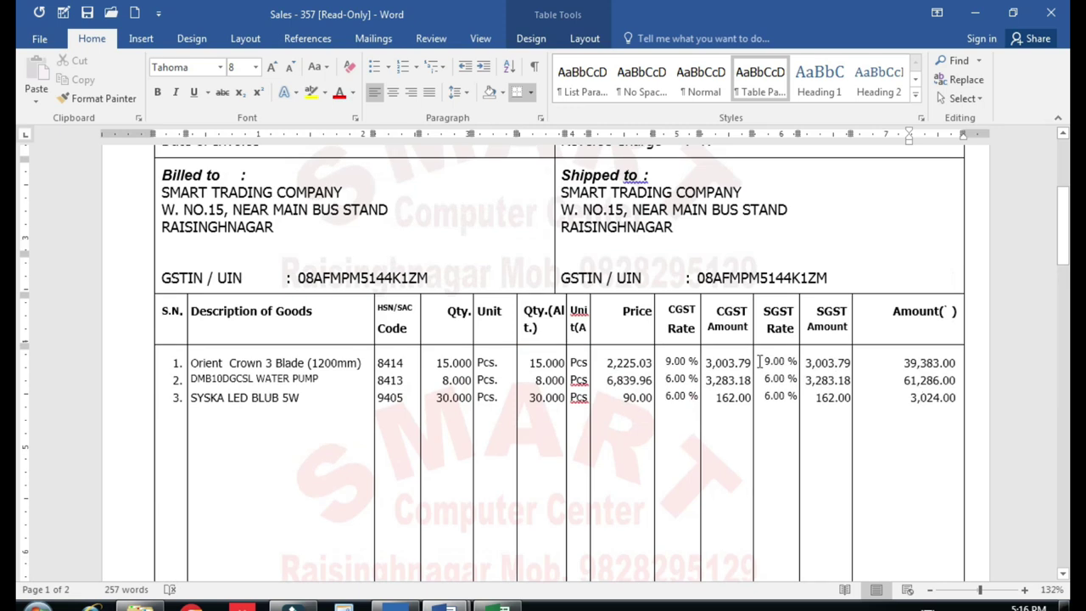
Compare the first journal entry's date in Excel with the invoice date in Word, and check the invoice's grand total
{"action": "key", "text": "alt+Tab"}
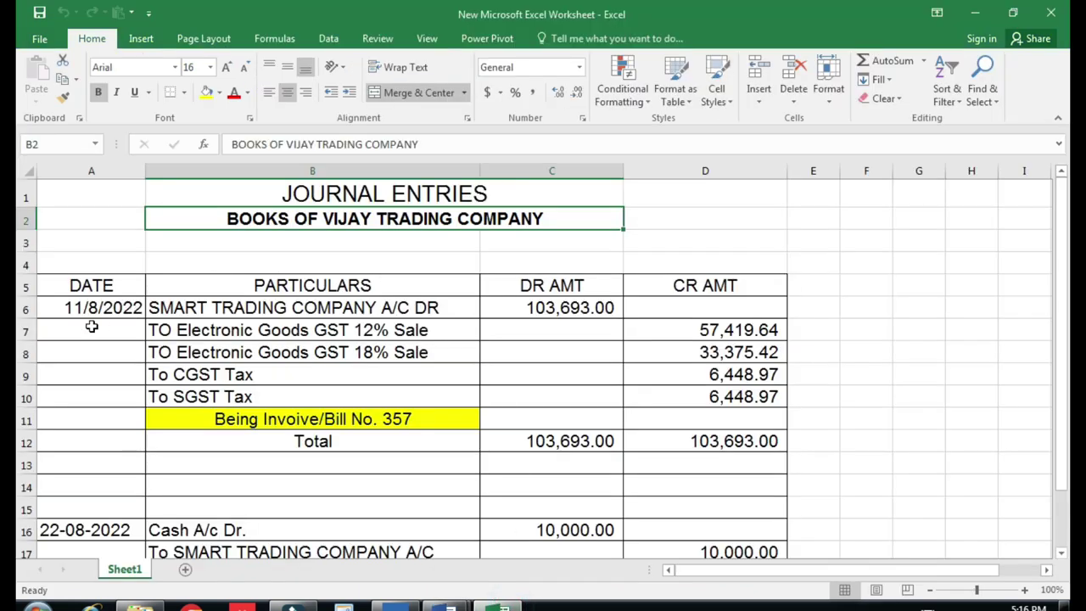
{"action": "left_click", "coordinate": [98, 307]}
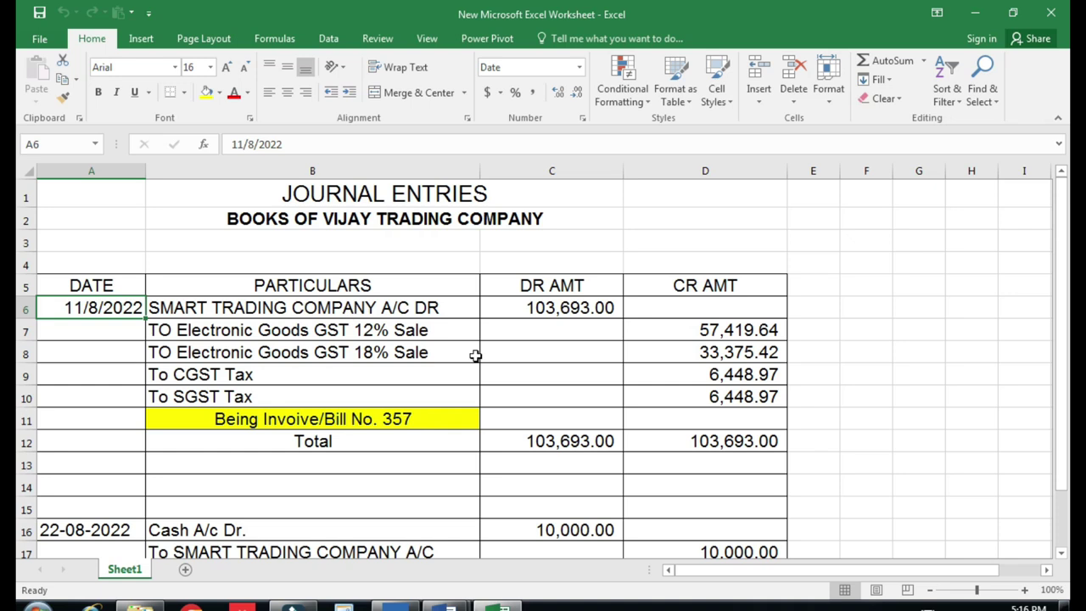
{"action": "left_click", "coordinate": [447, 607]}
{"action": "left_click", "coordinate": [370, 542]}
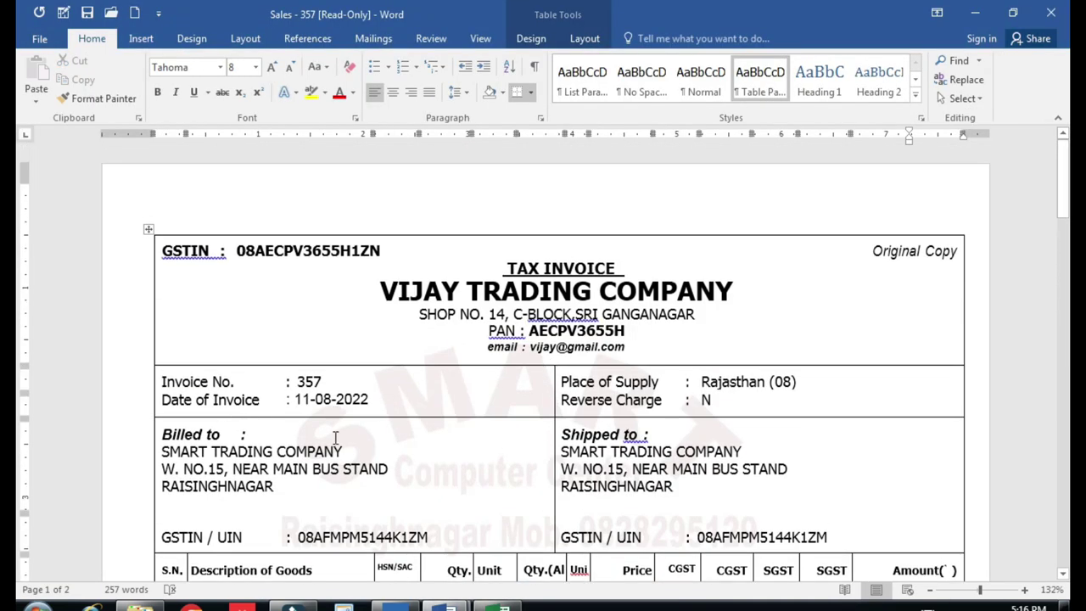
{"action": "scroll", "coordinate": [335, 437], "scroll_direction": "down", "scroll_amount": 10}
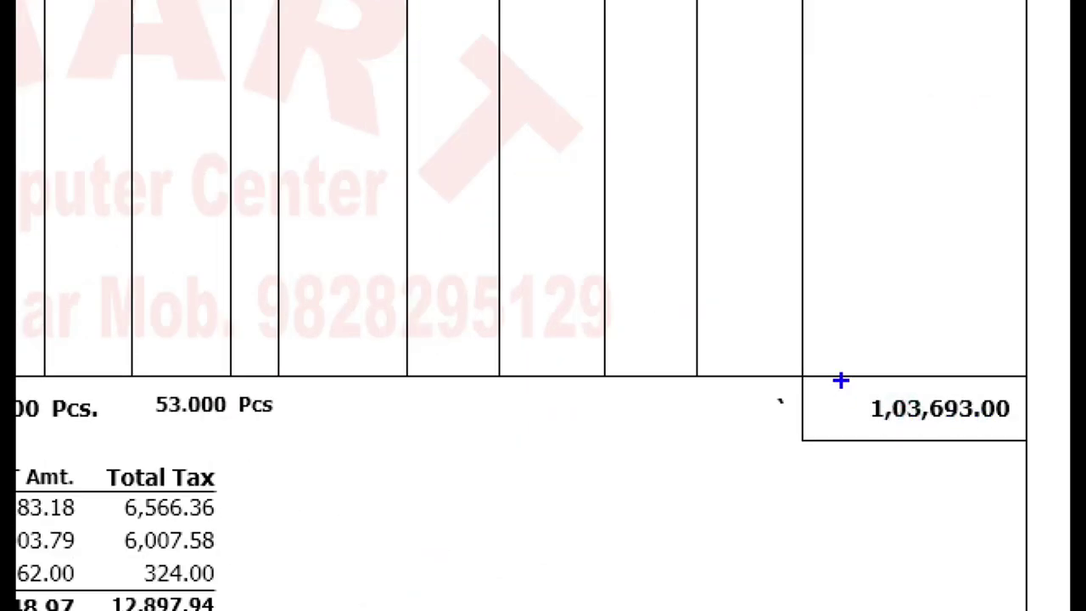
{"action": "left_click_drag", "start_coordinate": [871, 398], "coordinate": [1018, 434]}
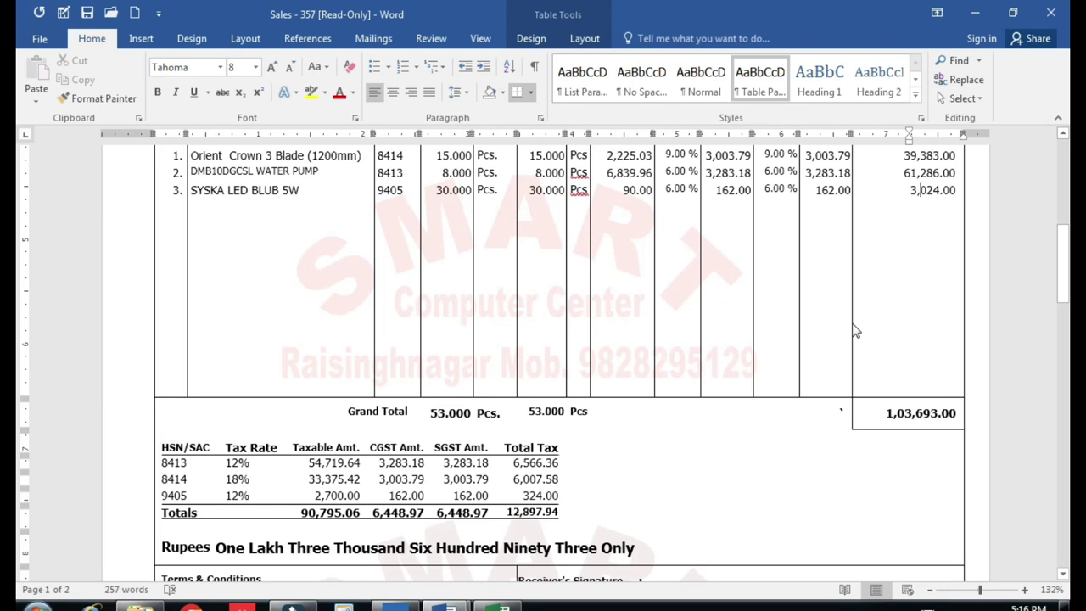
Switch to Excel and review the Smart Trading Company debit line, its amount and the Electronic Goods GST 12% Sale credit line
{"action": "left_click", "coordinate": [503, 607]}
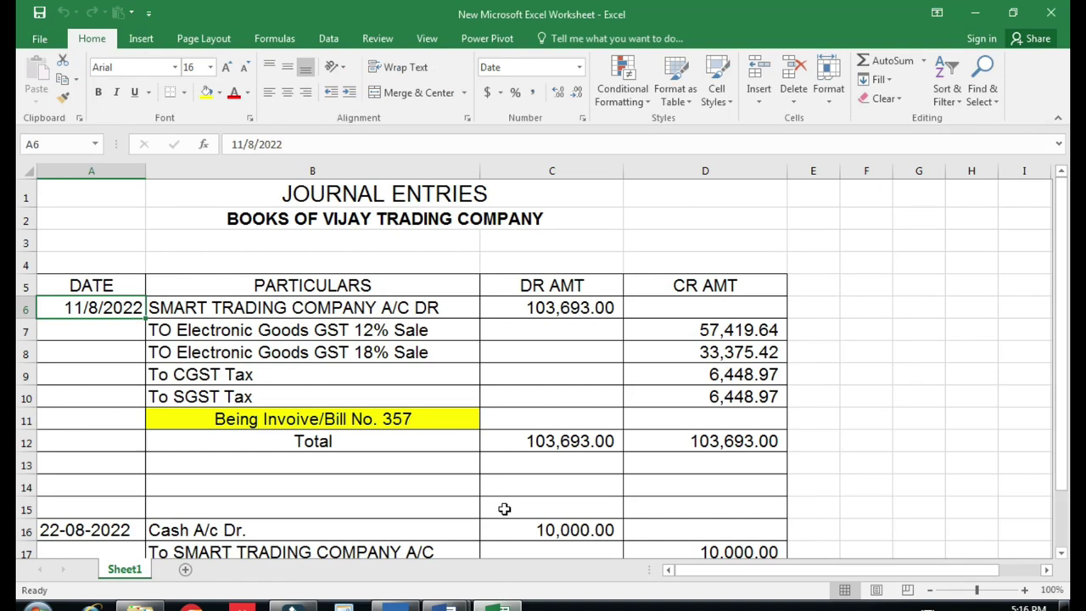
{"action": "left_click", "coordinate": [259, 307]}
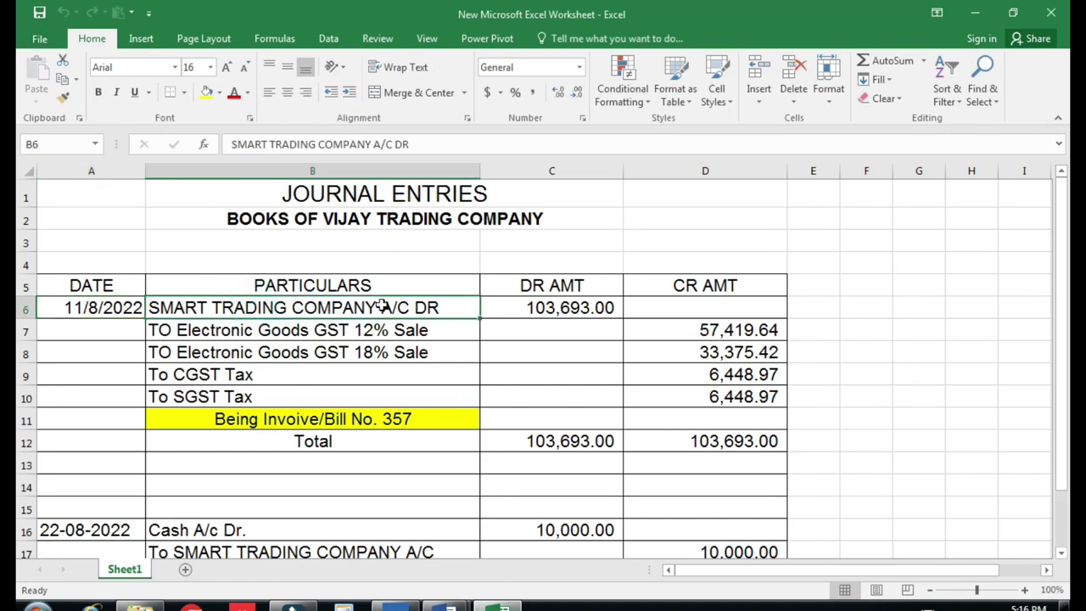
{"action": "left_click", "coordinate": [558, 310]}
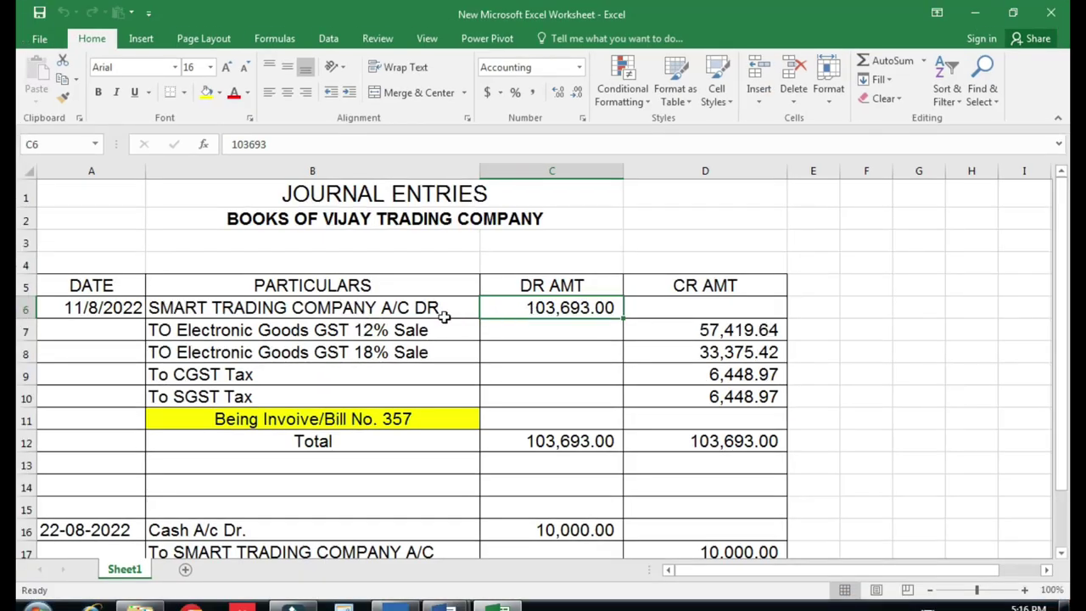
{"action": "left_click", "coordinate": [338, 349]}
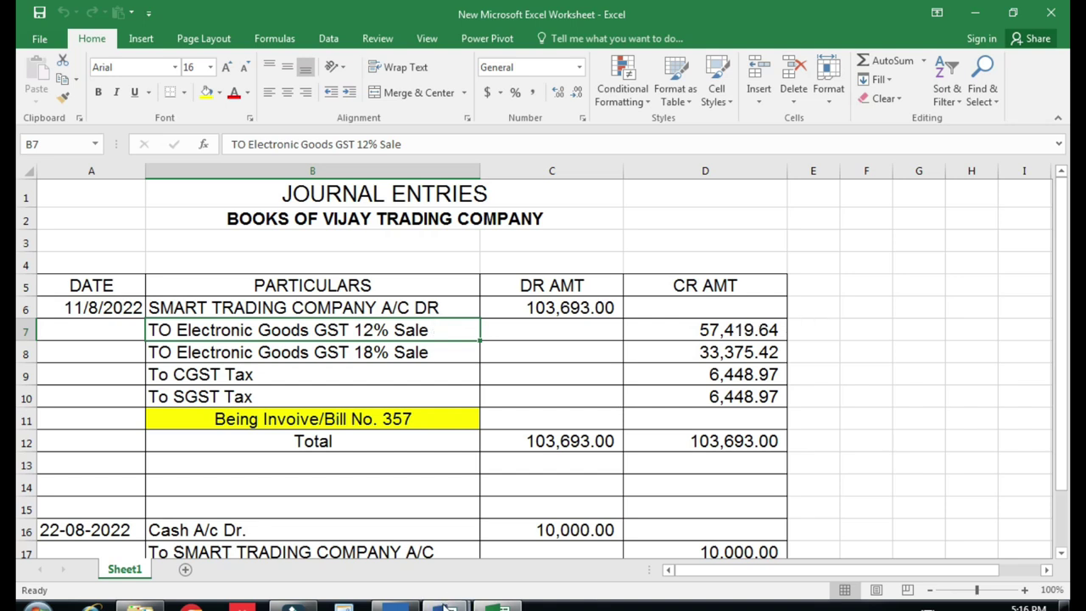
Return to the Sales - 357 invoice in Word and examine its goods lines and the tax-rate summary of taxable amounts
{"action": "mouse_move", "coordinate": [446, 600]}
{"action": "left_click", "coordinate": [421, 520]}
{"action": "scroll", "coordinate": [246, 364], "scroll_direction": "up", "scroll_amount": 3}
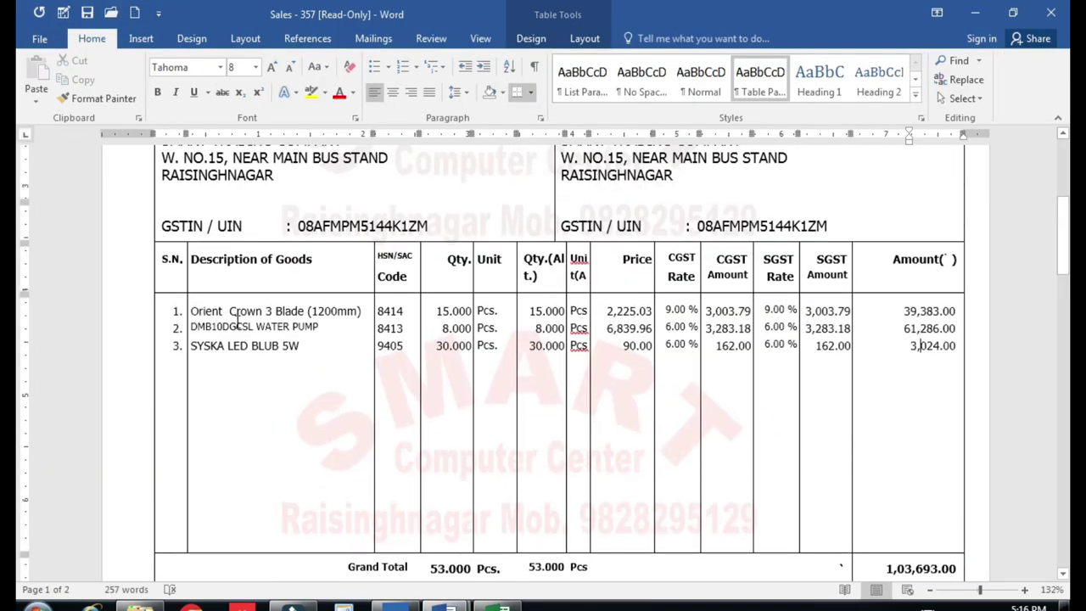
{"action": "scroll", "coordinate": [257, 368], "scroll_direction": "down", "scroll_amount": 3}
{"action": "scroll", "coordinate": [259, 373], "scroll_direction": "down", "scroll_amount": 1}
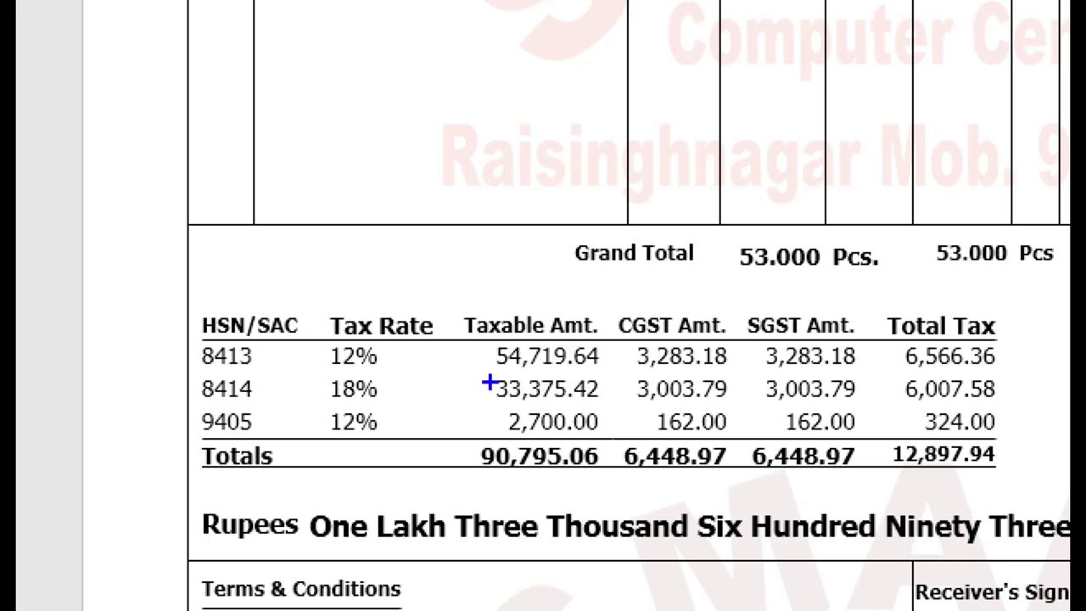
Compare the invoice's two 12% taxable amounts with the Electronic Goods GST 12% Sale credit in the Excel journal entry
{"action": "mouse_move", "coordinate": [477, 329]}
{"action": "left_mouse_down"}
{"action": "mouse_move", "coordinate": [547, 364]}
{"action": "mouse_move", "coordinate": [614, 368]}
{"action": "left_mouse_up"}
{"action": "mouse_move", "coordinate": [489, 403]}
{"action": "left_mouse_down"}
{"action": "mouse_move", "coordinate": [509, 426]}
{"action": "mouse_move", "coordinate": [626, 449]}
{"action": "mouse_move", "coordinate": [619, 443]}
{"action": "left_mouse_up"}
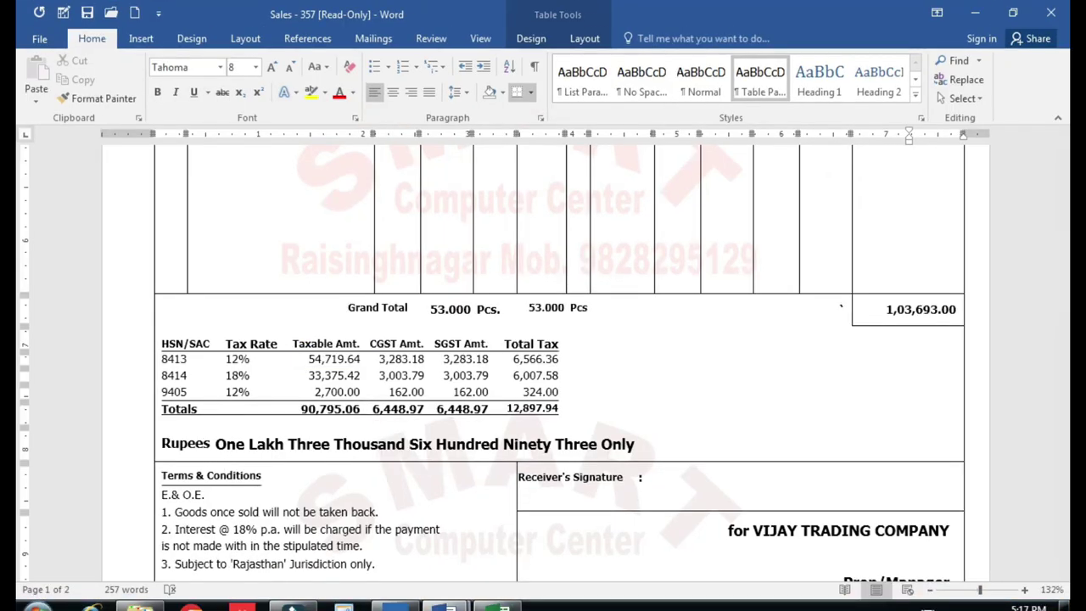
{"action": "left_click", "coordinate": [499, 608]}
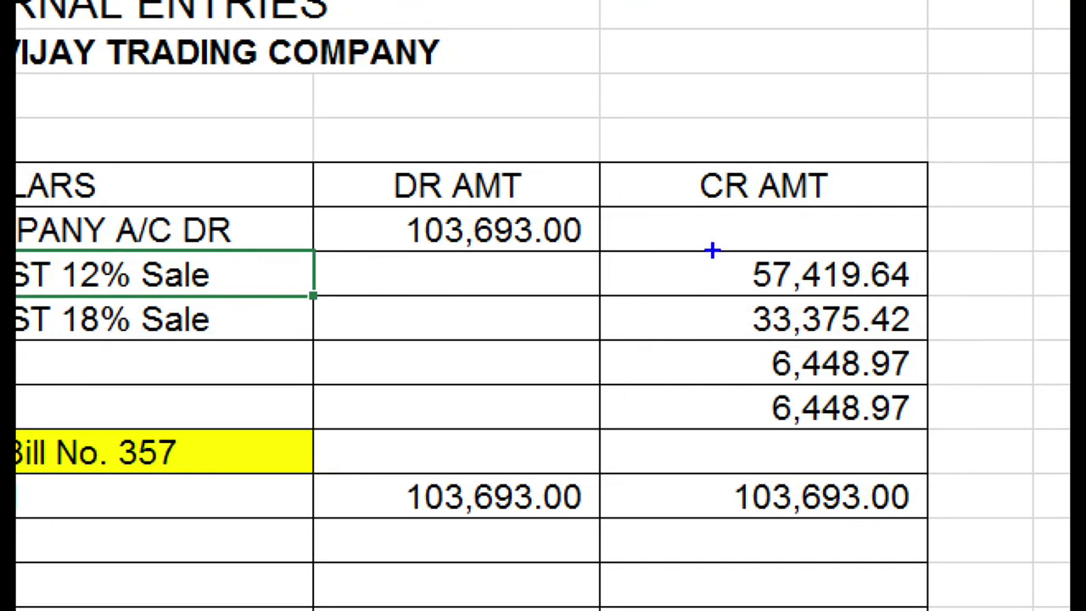
{"action": "mouse_move", "coordinate": [708, 244]}
{"action": "left_mouse_down"}
{"action": "mouse_move", "coordinate": [845, 308]}
{"action": "mouse_move", "coordinate": [930, 298]}
{"action": "left_mouse_up"}
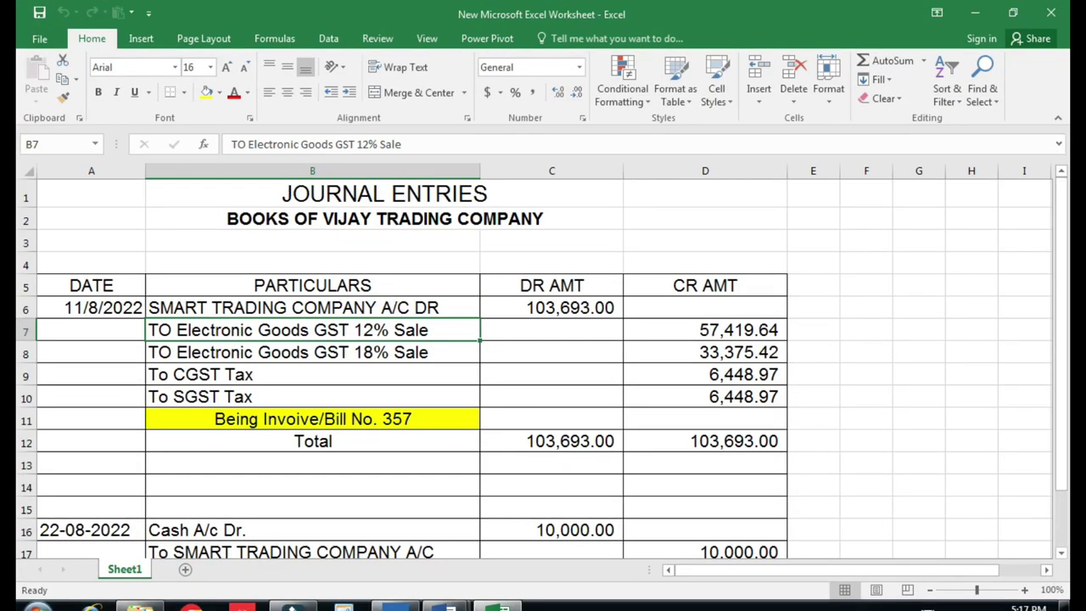
Compare the tax-rate summary in the Word invoice with the Excel entry's CGST Tax and SGST Tax credit lines
{"action": "mouse_move", "coordinate": [450, 604]}
{"action": "left_click", "coordinate": [332, 519]}
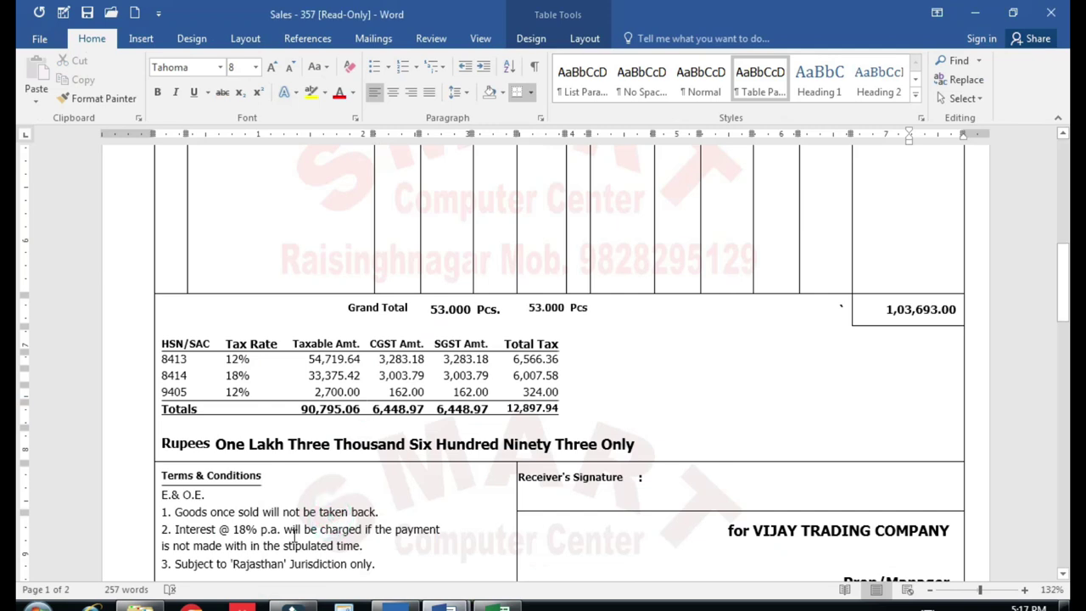
{"action": "left_click_drag", "start_coordinate": [295, 195], "coordinate": [318, 207]}
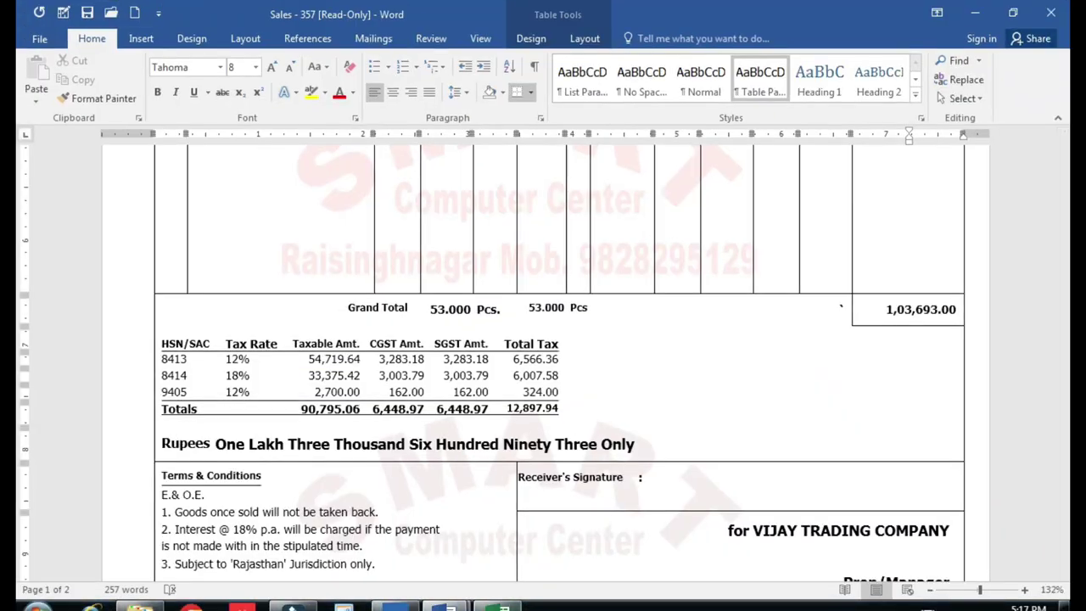
{"action": "left_click", "coordinate": [501, 607]}
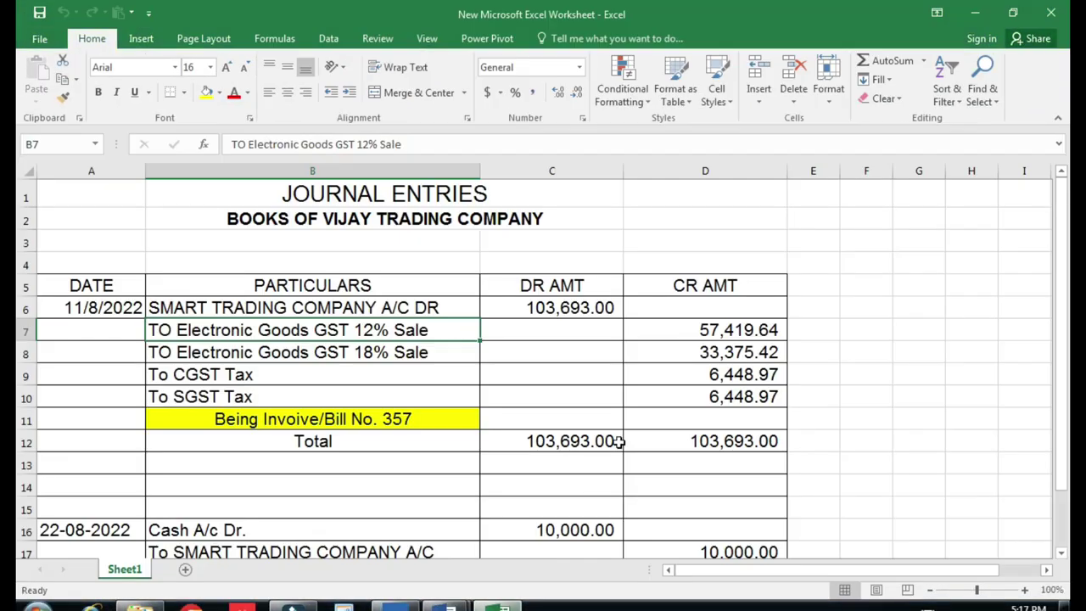
{"action": "left_click", "coordinate": [360, 383]}
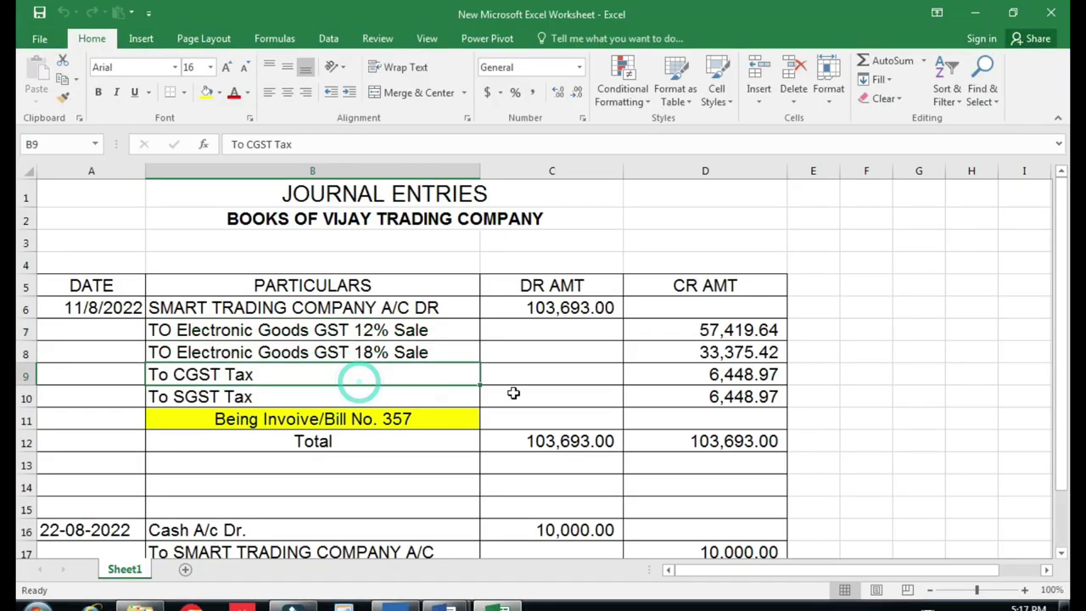
{"action": "left_click", "coordinate": [686, 399]}
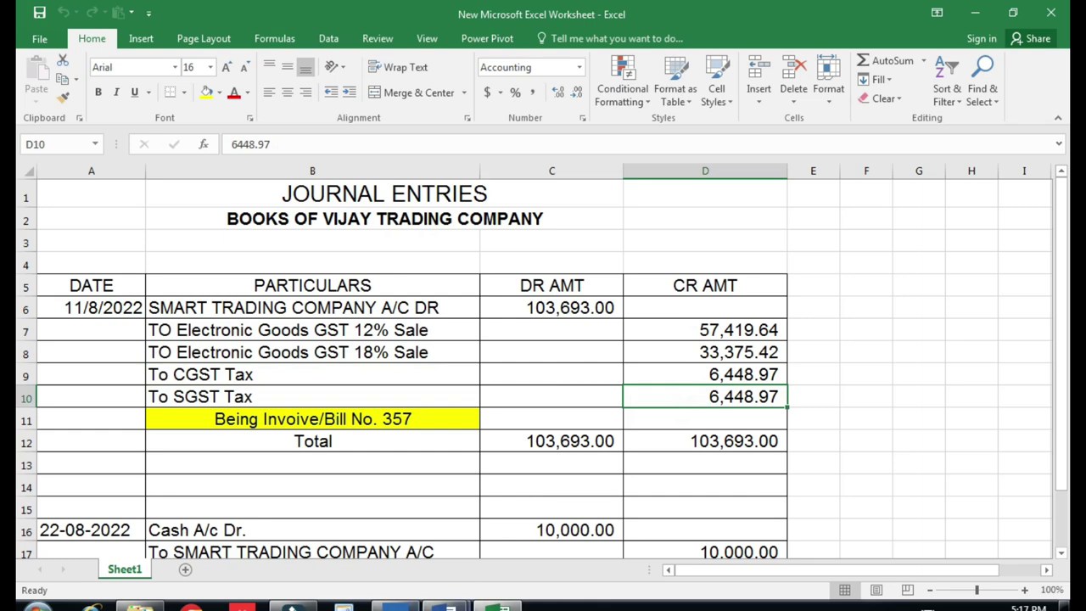
{"action": "mouse_move", "coordinate": [450, 604]}
{"action": "left_click", "coordinate": [476, 497]}
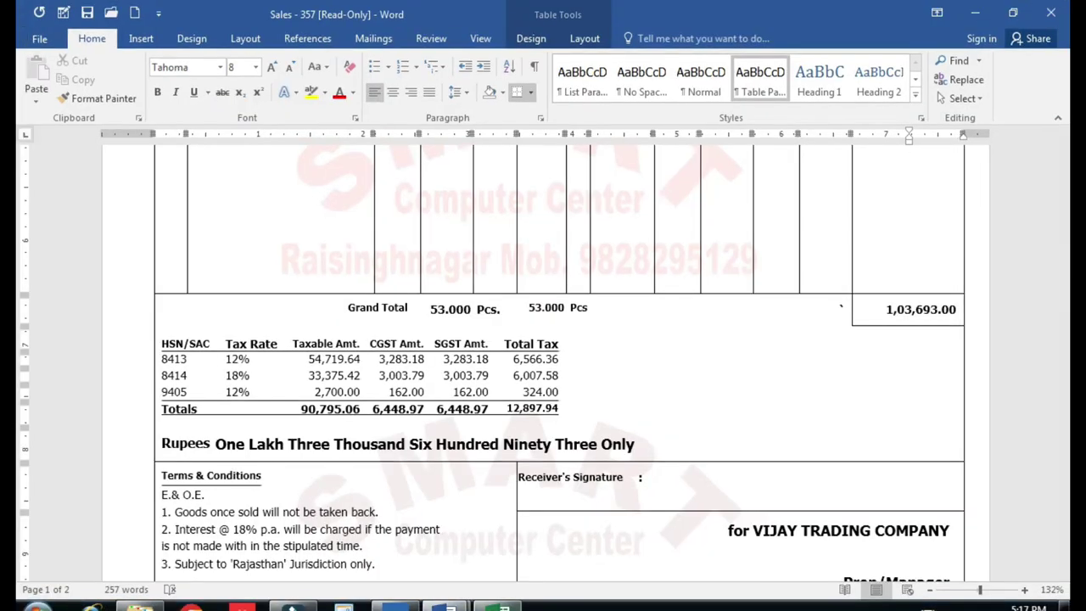
Switch to Excel and check the invoice entry's debit and credit totals against each other
{"action": "left_click", "coordinate": [503, 606]}
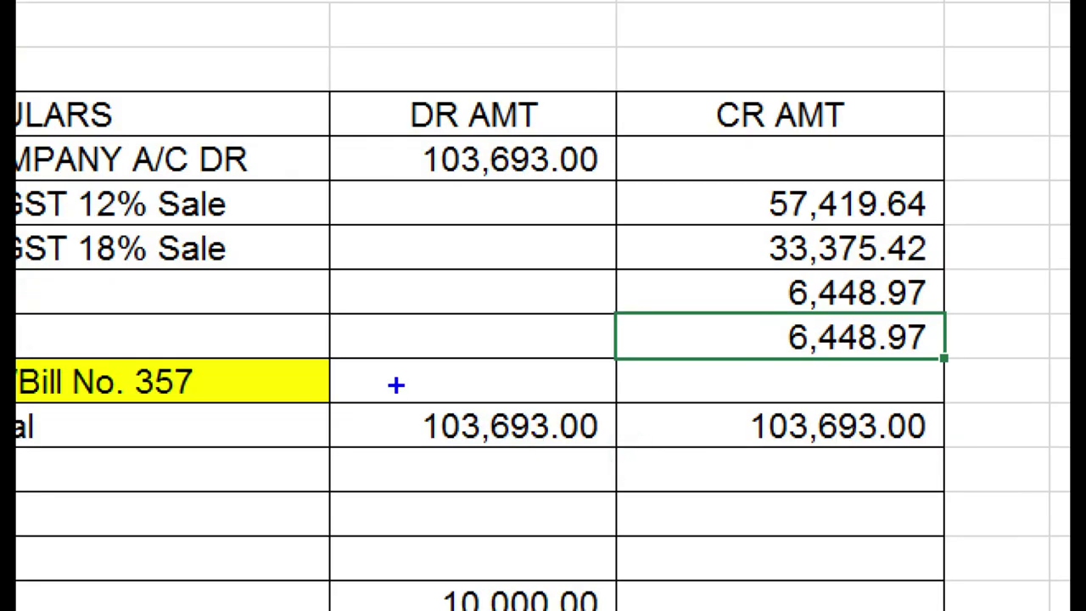
{"action": "mouse_move", "coordinate": [509, 420]}
{"action": "left_mouse_down"}
{"action": "mouse_move", "coordinate": [631, 458]}
{"action": "mouse_move", "coordinate": [953, 465]}
{"action": "left_mouse_up"}
{"action": "mouse_move", "coordinate": [286, 202]}
{"action": "left_mouse_down"}
{"action": "mouse_move", "coordinate": [300, 235]}
{"action": "mouse_move", "coordinate": [609, 161]}
{"action": "left_mouse_up"}
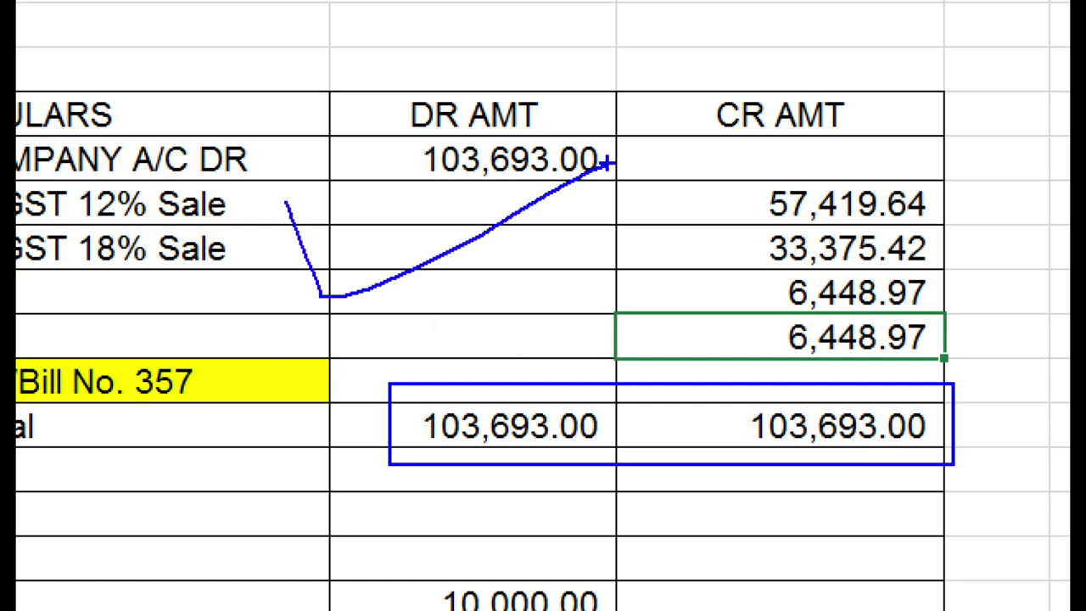
{"action": "key", "text": "Escape"}
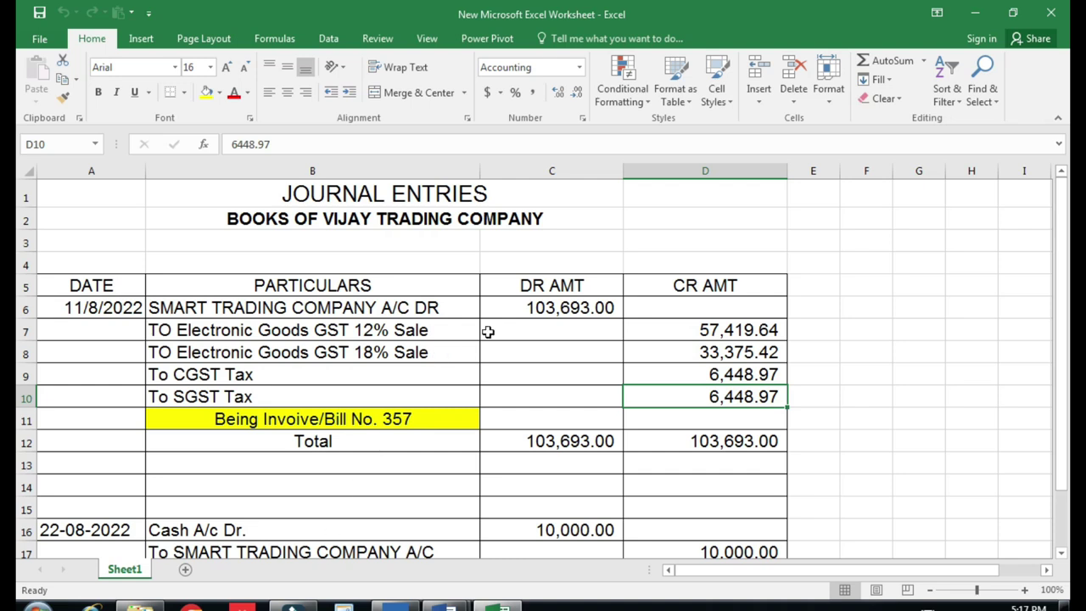
Locate the second journal entry, switch to the File2 (2) cash receipt in Word and examine its heading and party details
{"action": "scroll", "coordinate": [488, 332], "scroll_direction": "down", "scroll_amount": 3}
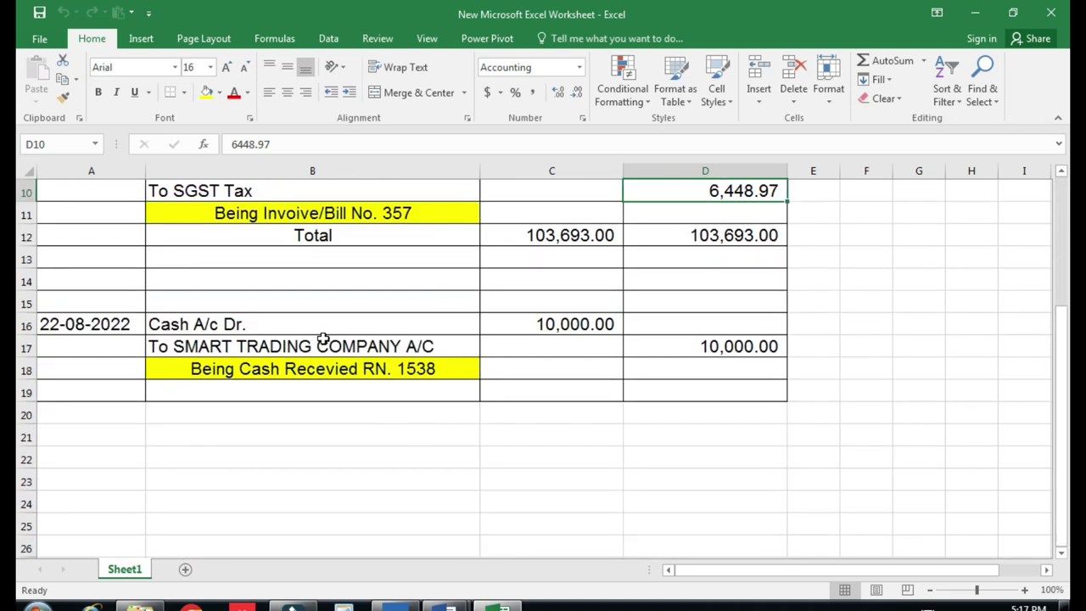
{"action": "left_click", "coordinate": [460, 598]}
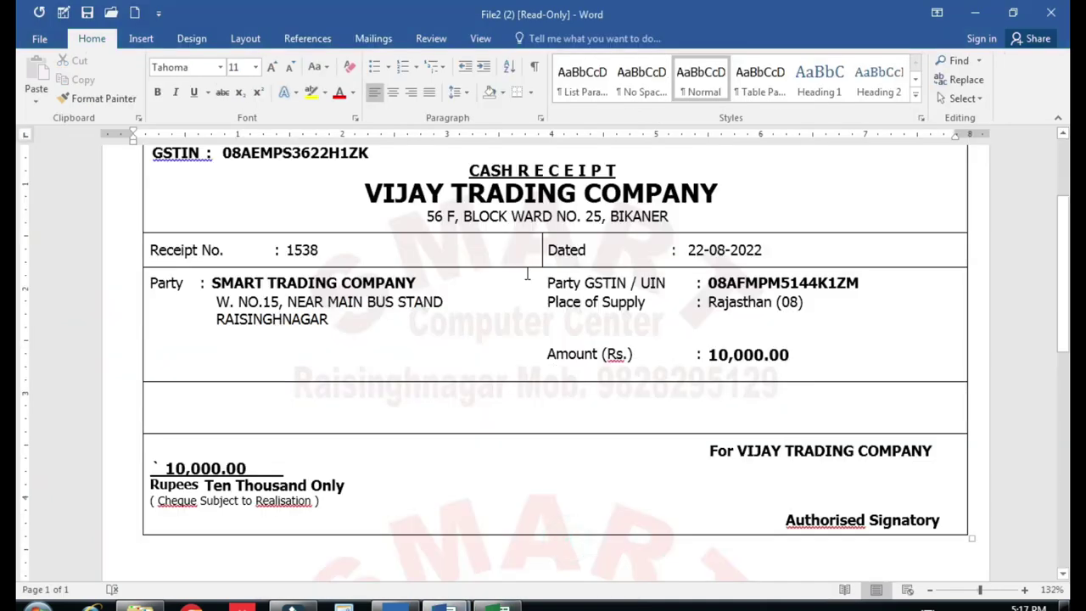
{"action": "scroll", "coordinate": [527, 261], "scroll_direction": "up", "scroll_amount": 1}
{"action": "left_click_drag", "start_coordinate": [451, 201], "coordinate": [660, 242]}
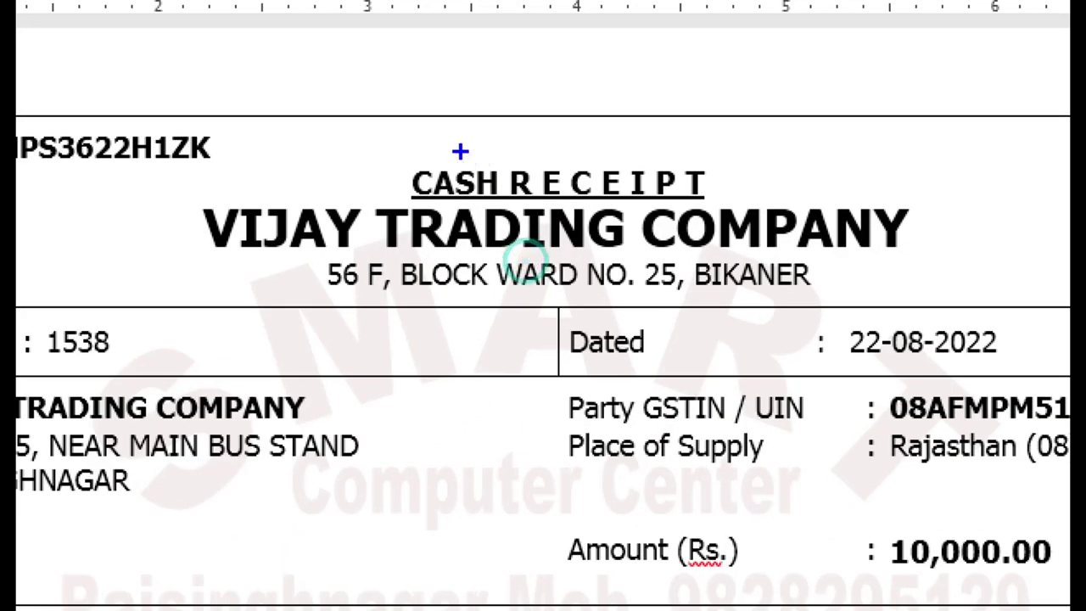
{"action": "left_click_drag", "start_coordinate": [794, 227], "coordinate": [741, 206]}
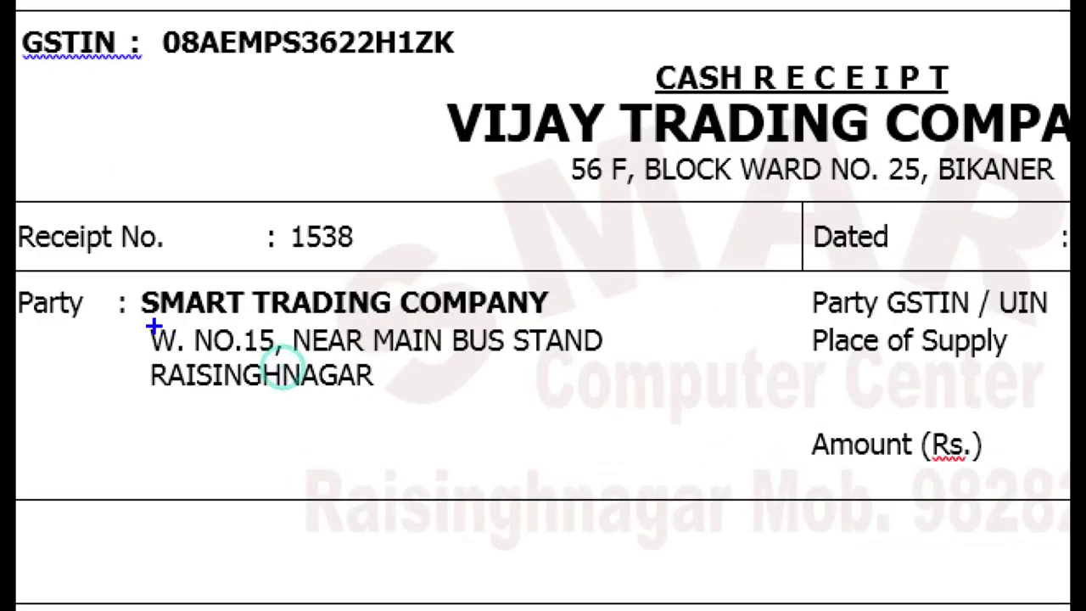
{"action": "left_click_drag", "start_coordinate": [136, 270], "coordinate": [609, 328]}
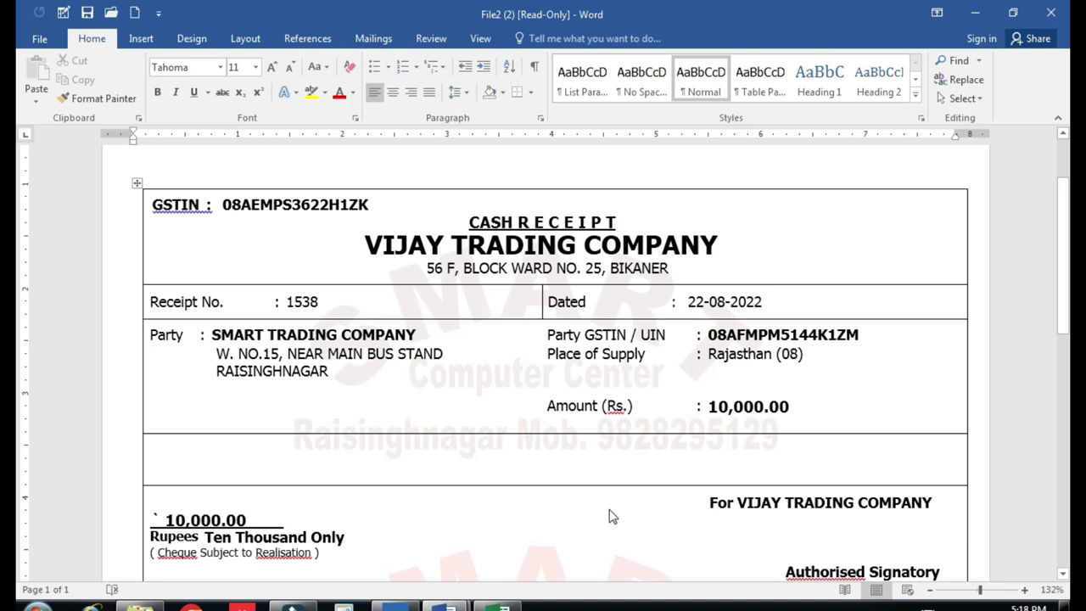
Return to Excel and review the Cash debit and Smart Trading Company credit lines with their amounts
{"action": "left_click", "coordinate": [502, 606]}
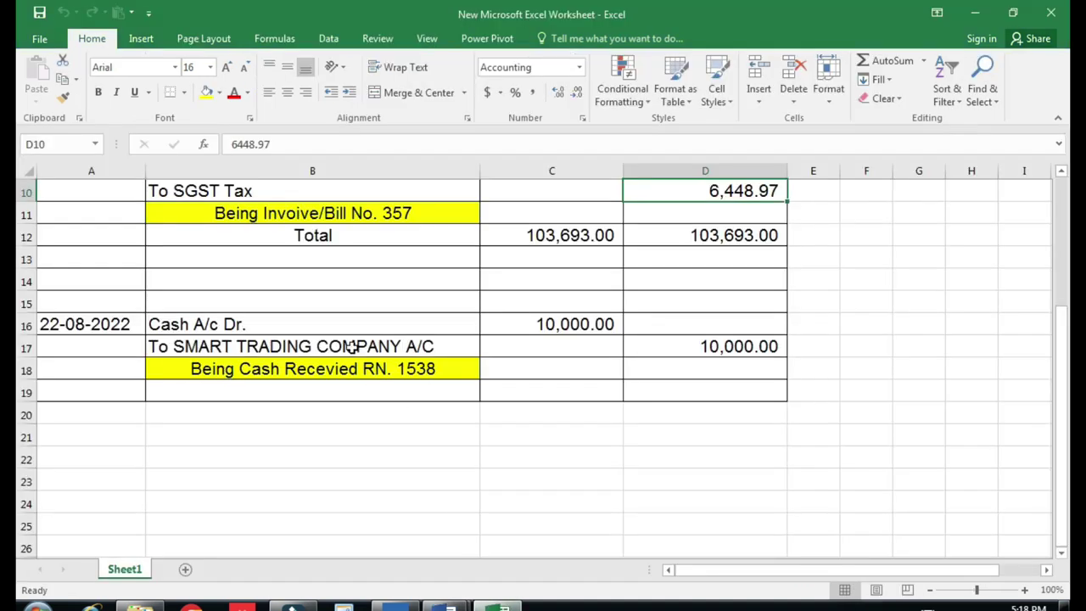
{"action": "left_click", "coordinate": [327, 328]}
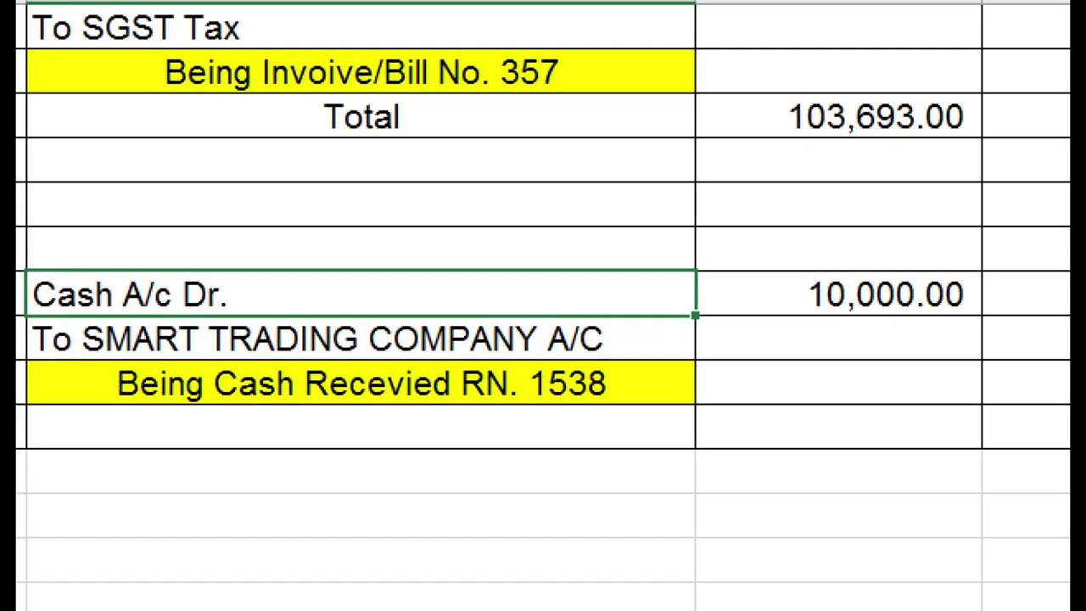
{"action": "mouse_move", "coordinate": [85, 318]}
{"action": "left_mouse_down"}
{"action": "mouse_move", "coordinate": [596, 344]}
{"action": "mouse_move", "coordinate": [659, 372]}
{"action": "left_mouse_up"}
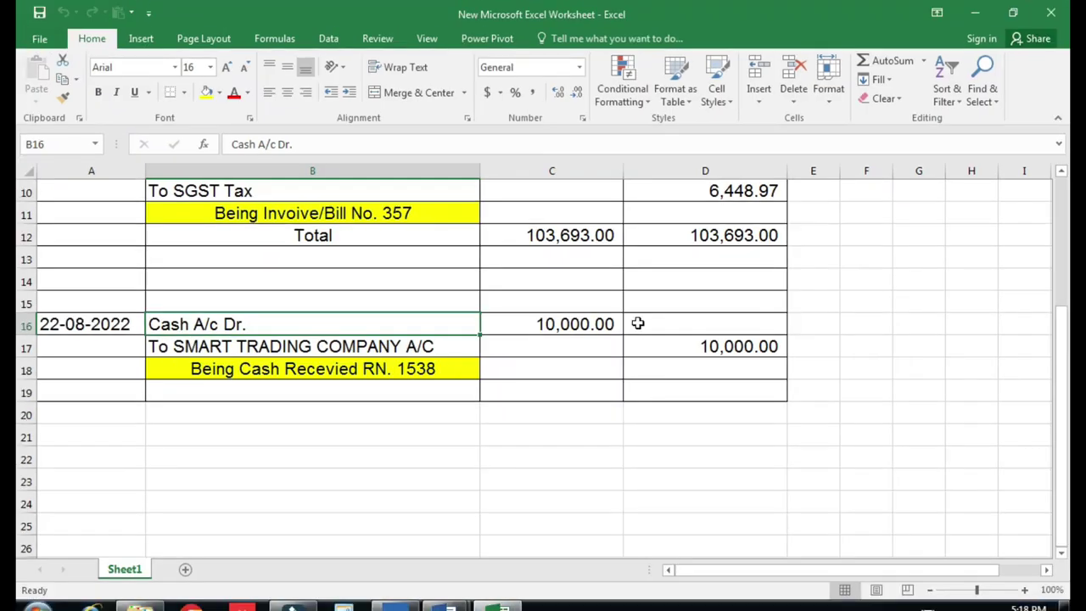
{"action": "left_click", "coordinate": [794, 295]}
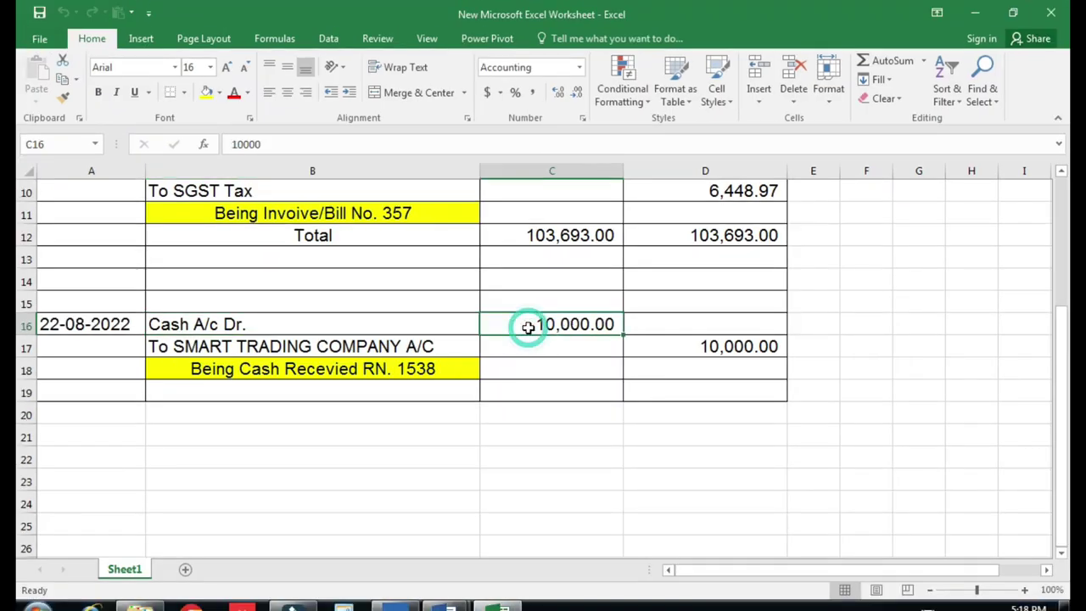
{"action": "left_click", "coordinate": [649, 355]}
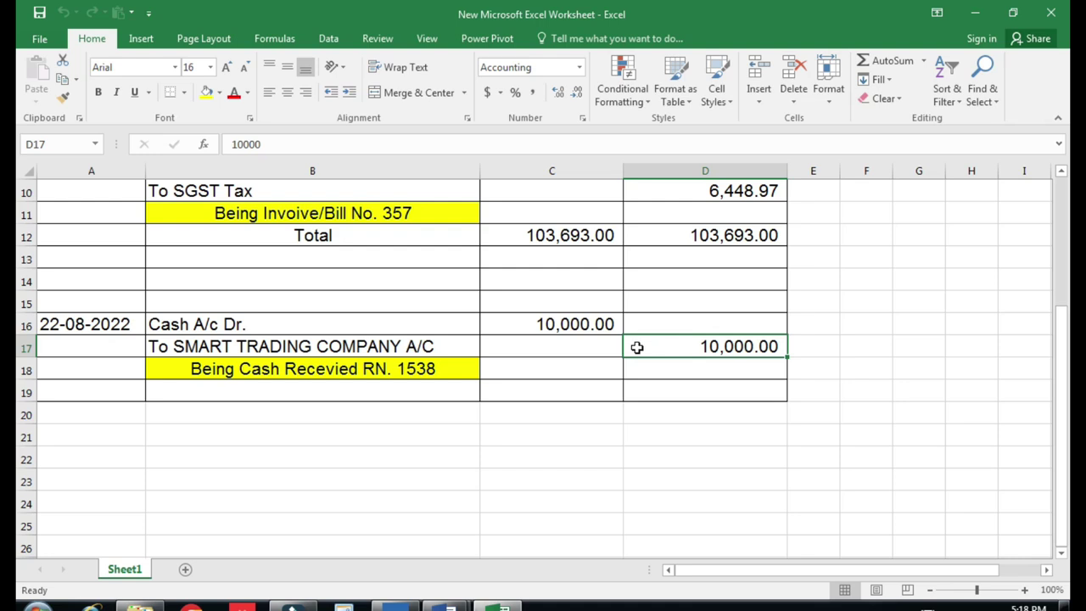
Compare the cash receipt's number in Word with the narration line of the cash entry in Excel
{"action": "mouse_move", "coordinate": [449, 602]}
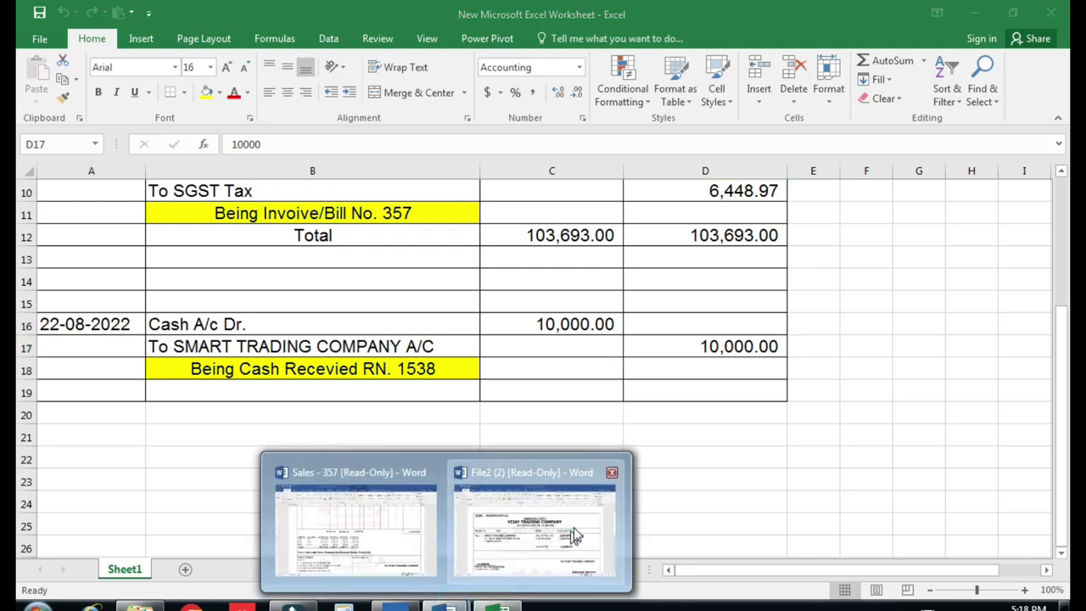
{"action": "left_click", "coordinate": [534, 509]}
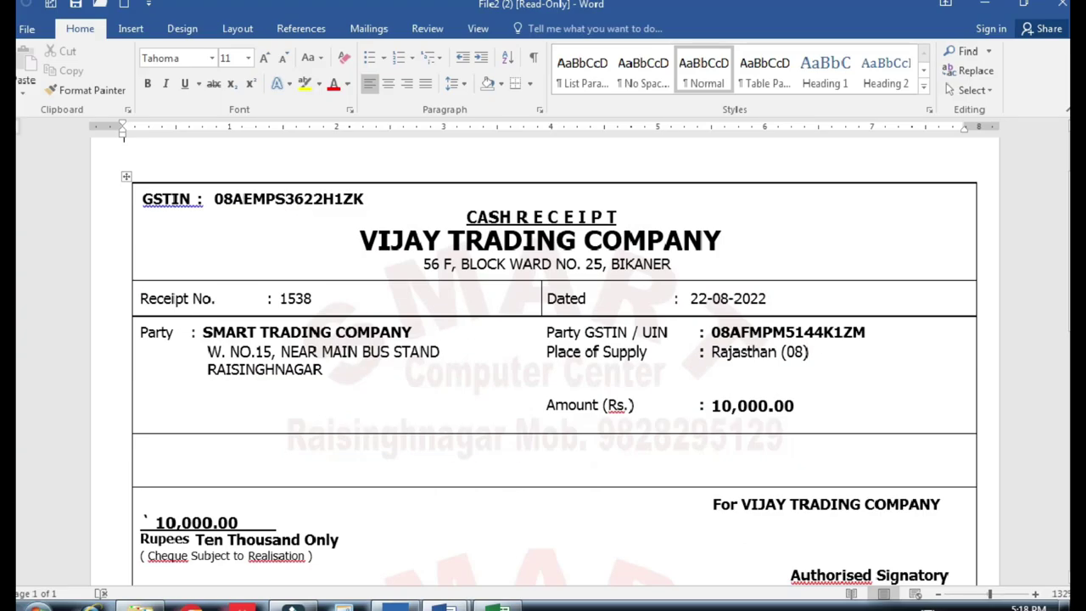
{"action": "key", "text": "alt+Tab"}
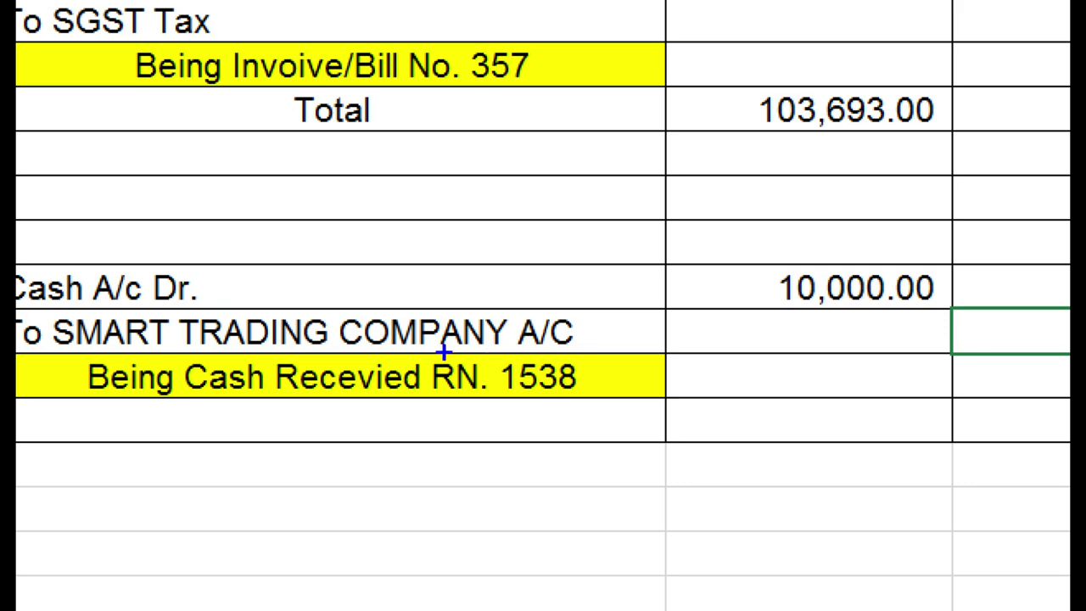
{"action": "left_click_drag", "start_coordinate": [419, 350], "coordinate": [649, 428]}
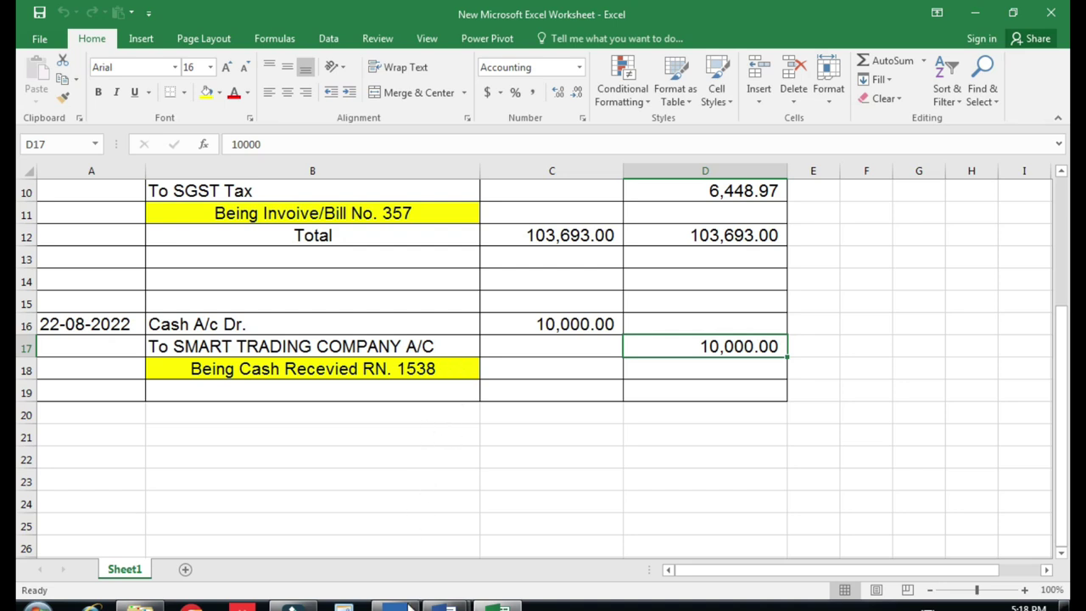
Review TallyPrime's journal voucher screen and the Sales - 357 invoice header in Word, and open a Sales voucher in TallyPrime
{"action": "left_click", "coordinate": [408, 607]}
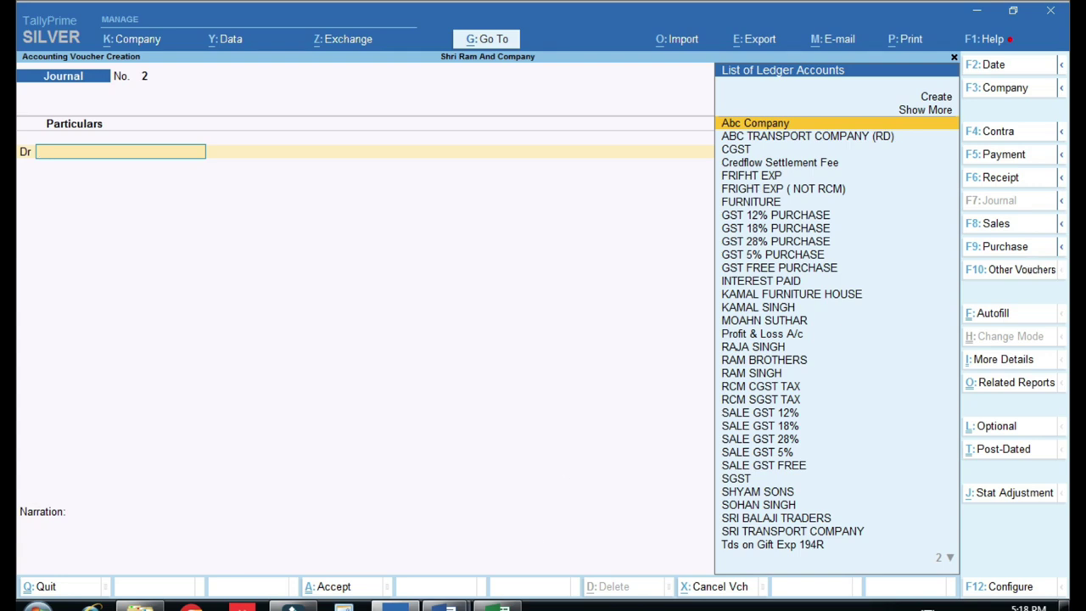
{"action": "mouse_move", "coordinate": [448, 604]}
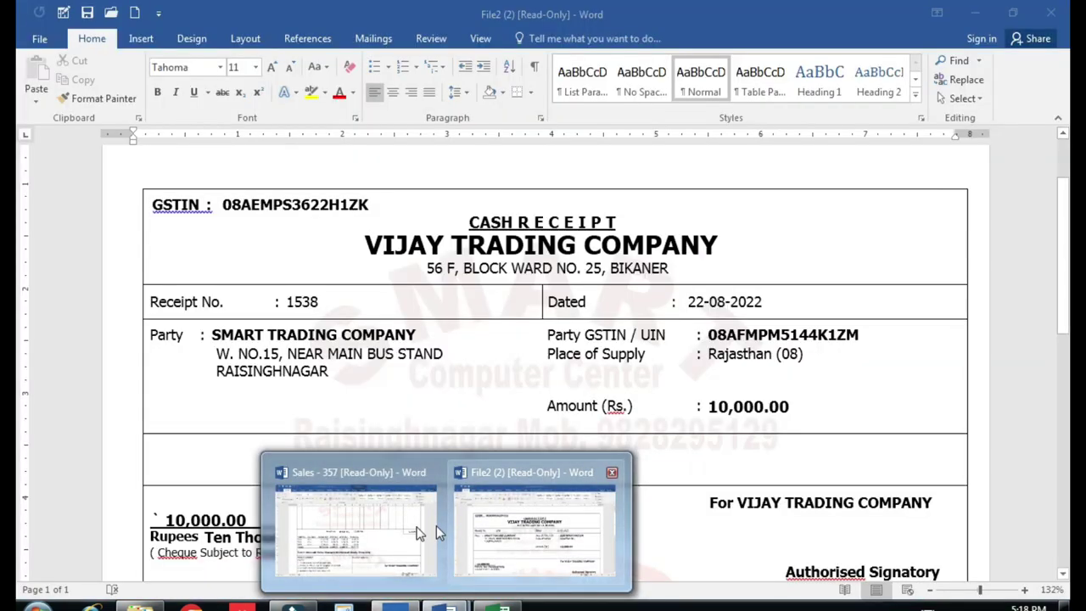
{"action": "left_click", "coordinate": [419, 533]}
{"action": "scroll", "coordinate": [433, 441], "scroll_direction": "up", "scroll_amount": 10}
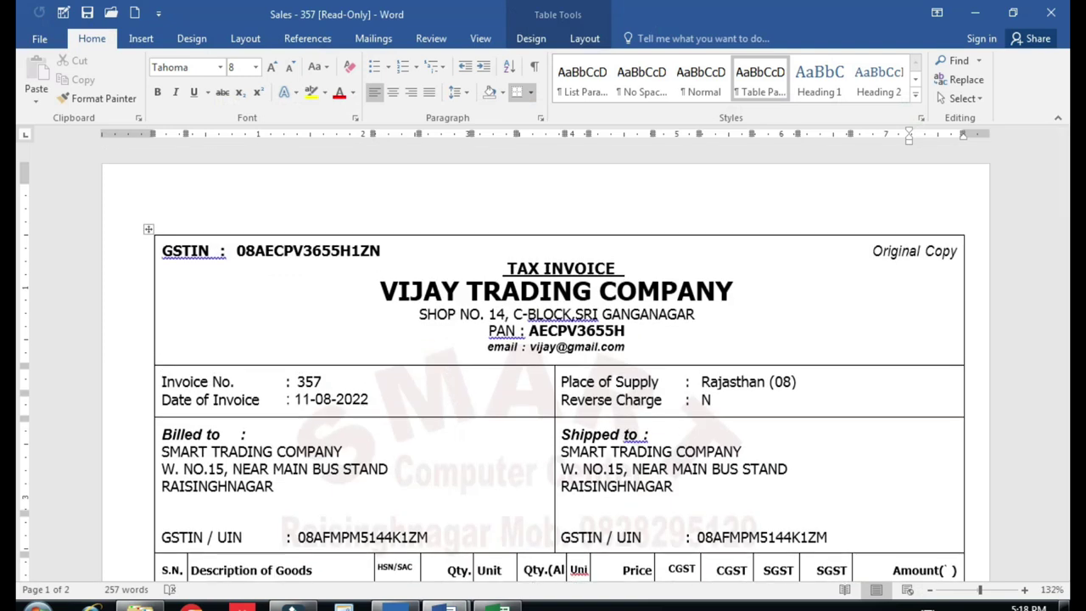
{"action": "key", "text": "alt+Tab"}
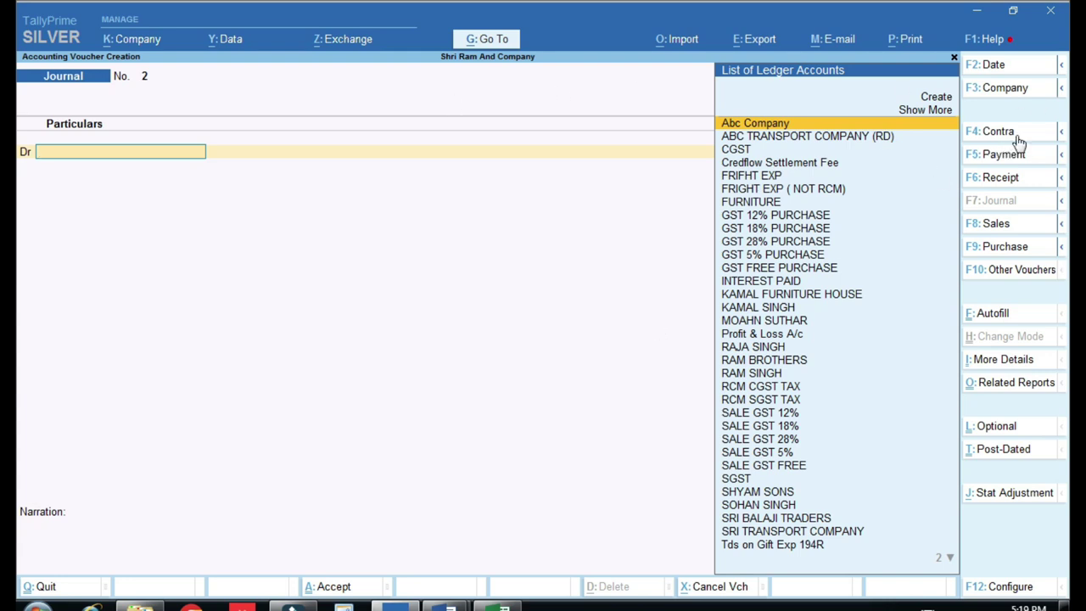
{"action": "left_click", "coordinate": [999, 227]}
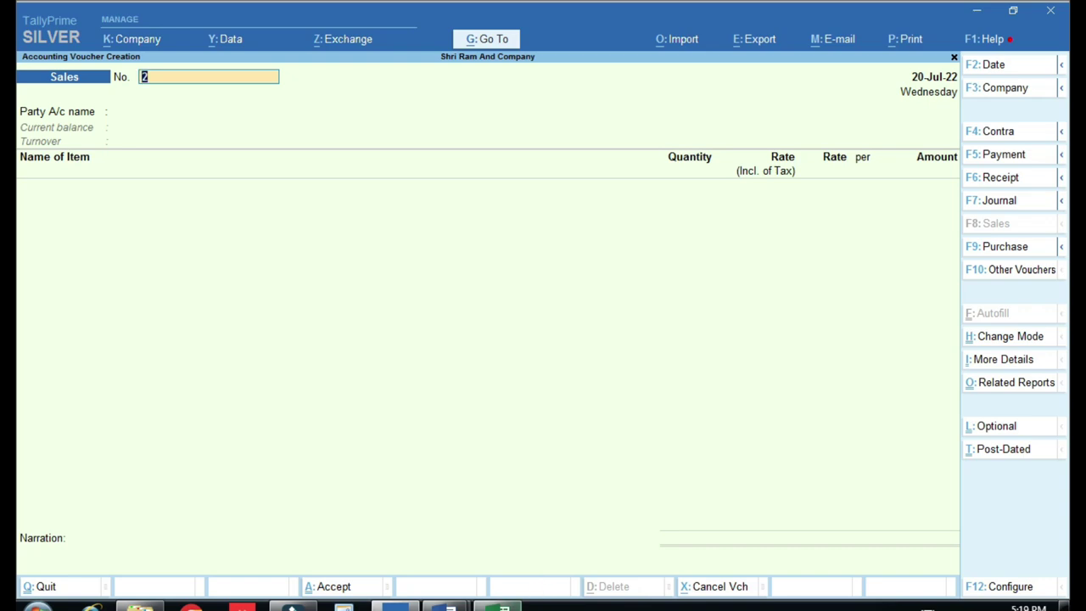
Review the Smart Trading Company sales entry with its GST sale and tax lines in Excel, and return to TallyPrime
{"action": "left_click", "coordinate": [503, 607]}
{"action": "scroll", "coordinate": [464, 325], "scroll_direction": "up", "scroll_amount": 3}
{"action": "left_click", "coordinate": [466, 336]}
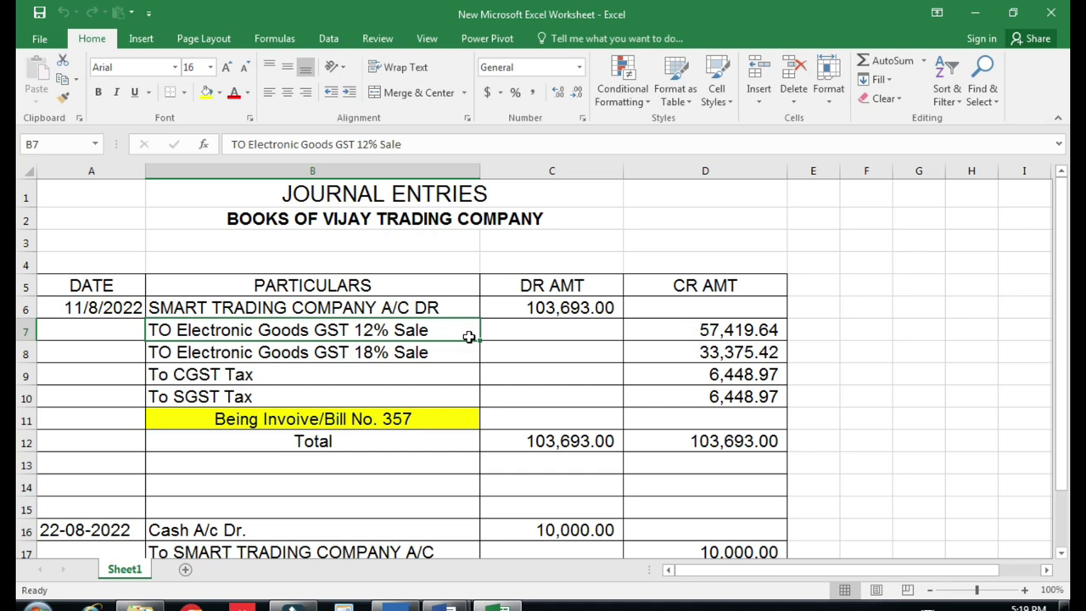
{"action": "left_click", "coordinate": [532, 402]}
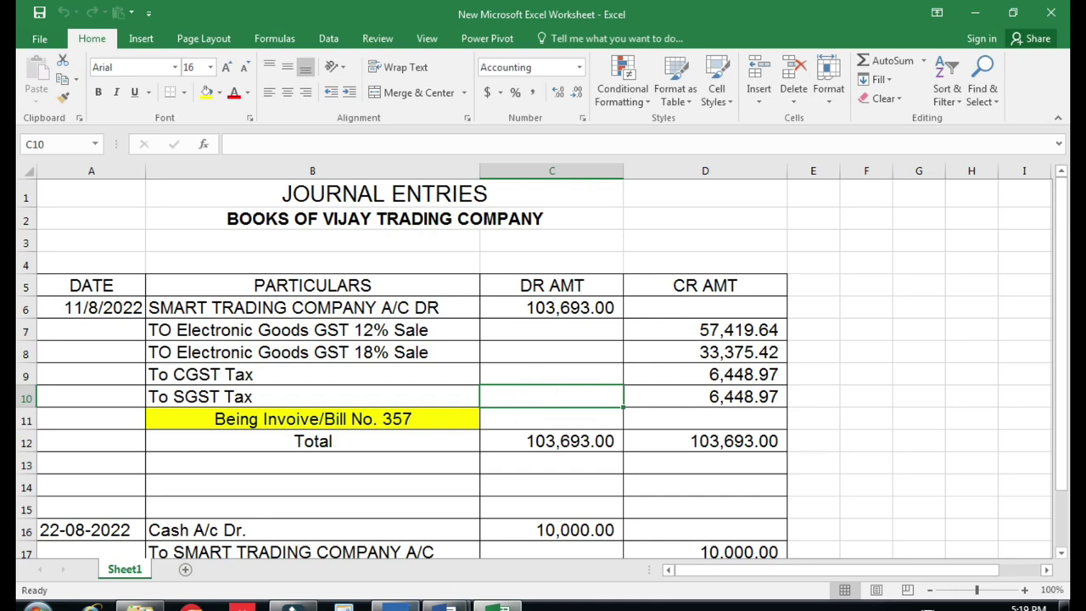
{"action": "left_click", "coordinate": [394, 606]}
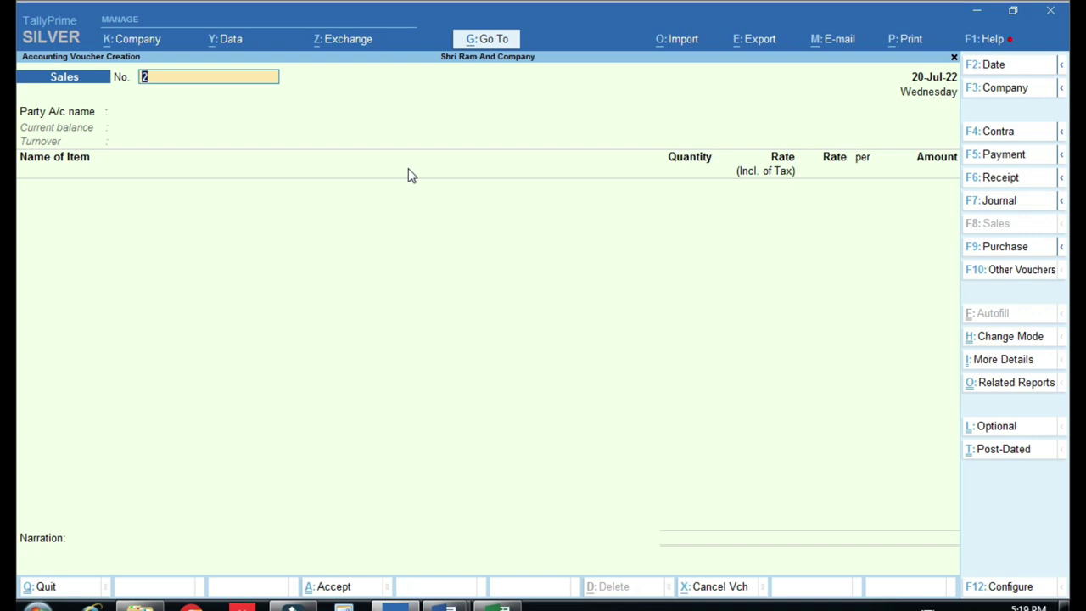
Look up the invoice number in the Sales - 357 document in Word and number the TallyPrime Sales voucher 357
{"action": "left_click", "coordinate": [451, 603]}
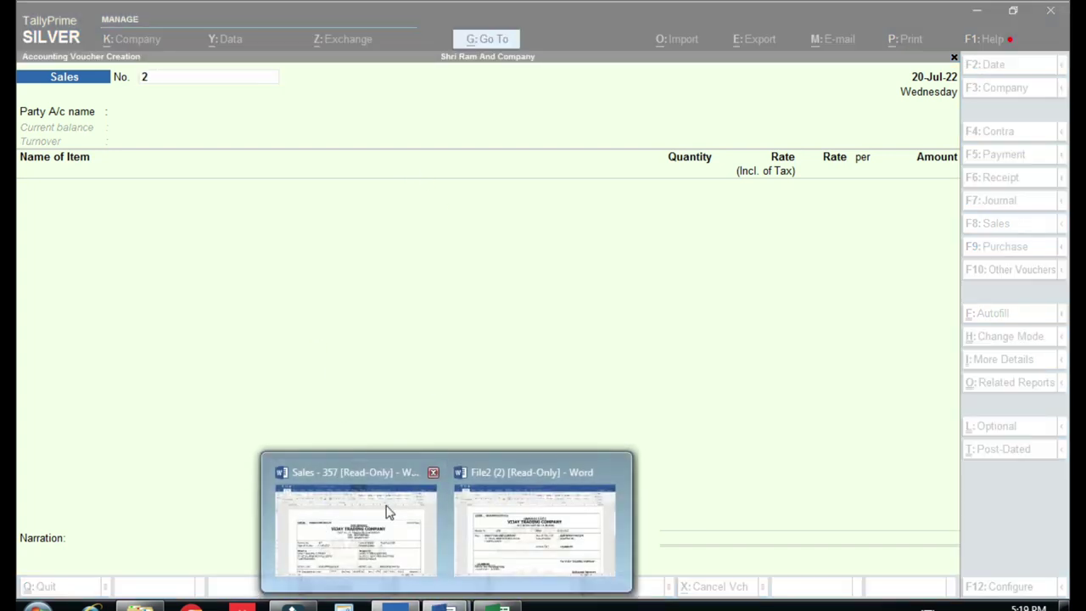
{"action": "left_click", "coordinate": [390, 534]}
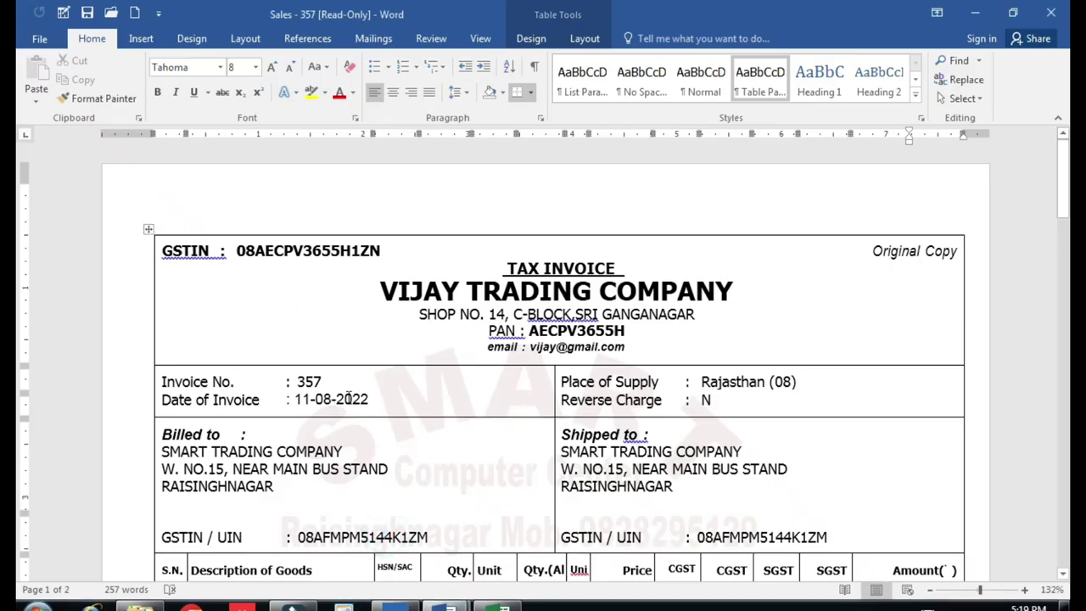
{"action": "key", "text": "alt+Tab"}
{"action": "type", "text": "57"}
{"action": "key", "text": "Return"}
Check the invoice against the voucher and set the Sales voucher's date to 11-Aug-22
{"action": "key", "text": "alt+Tab"}
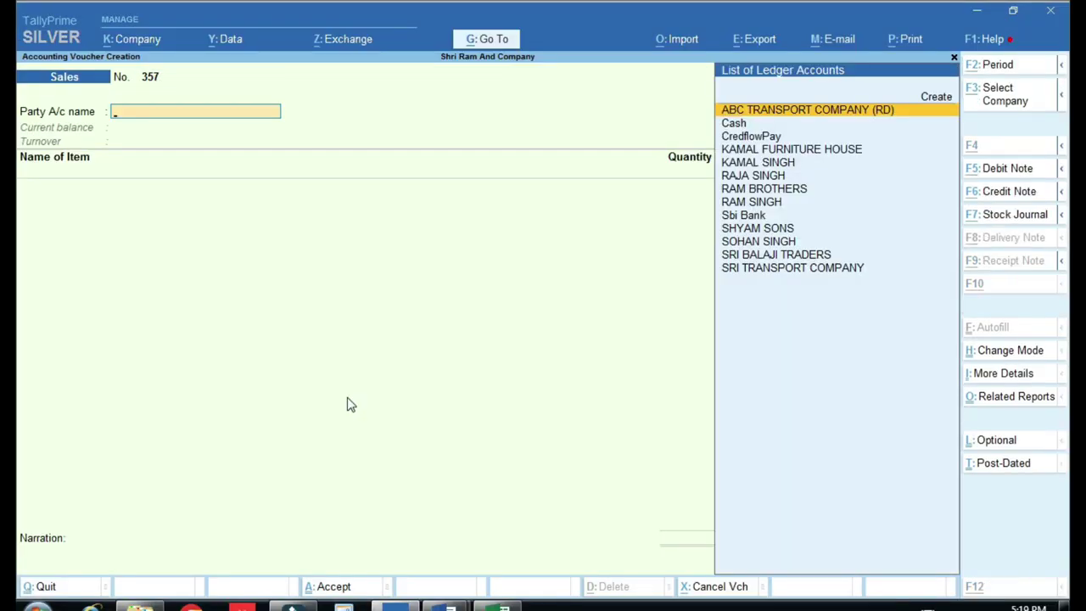
{"action": "key", "text": "alt+Tab"}
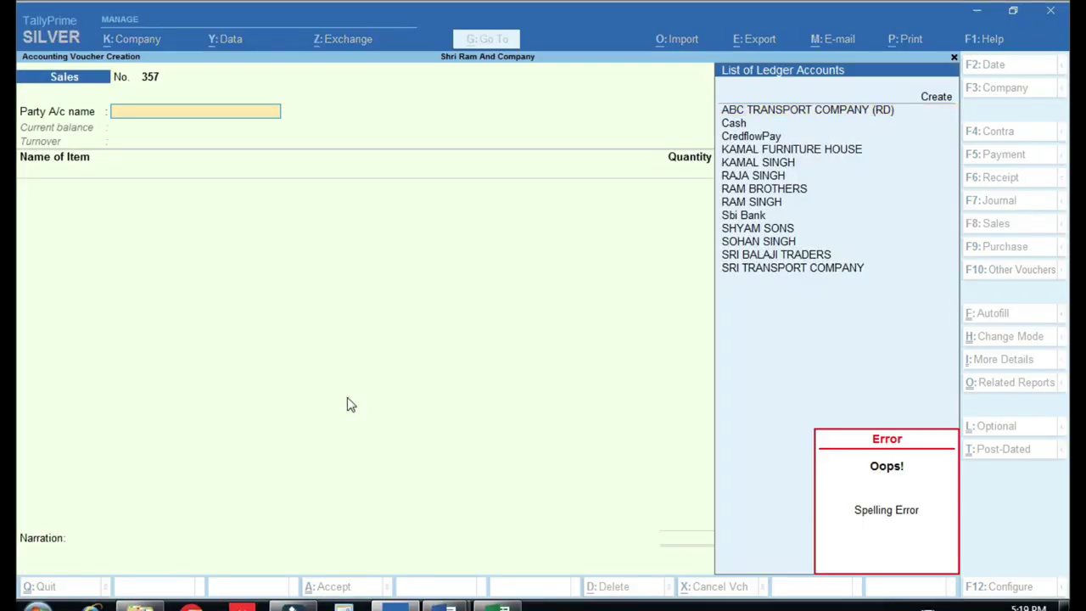
{"action": "key", "text": "F2"}
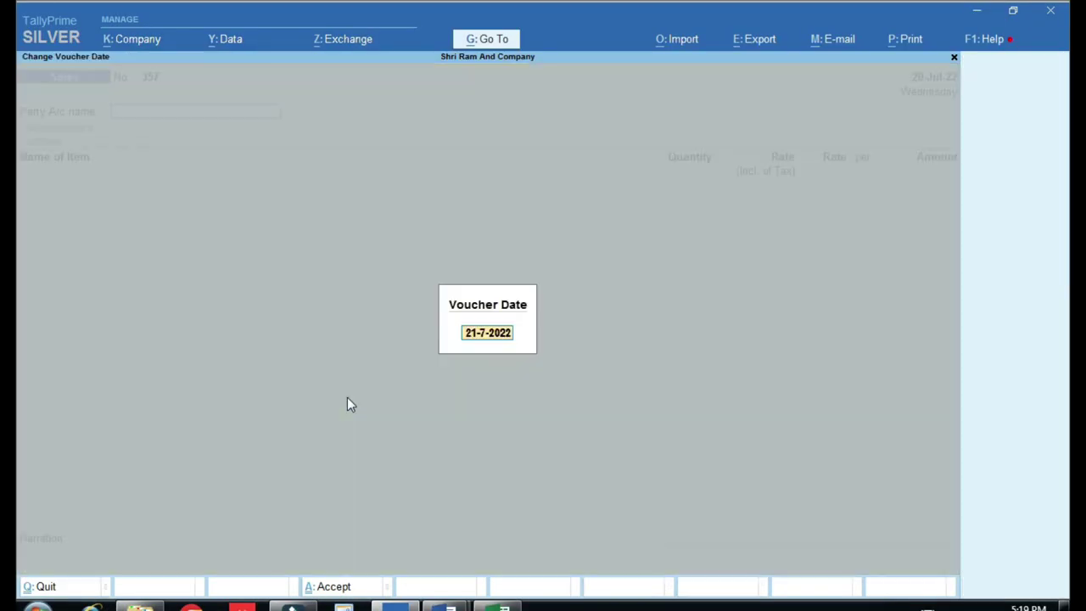
{"action": "type", "text": "11."}
{"action": "key", "text": "Return"}
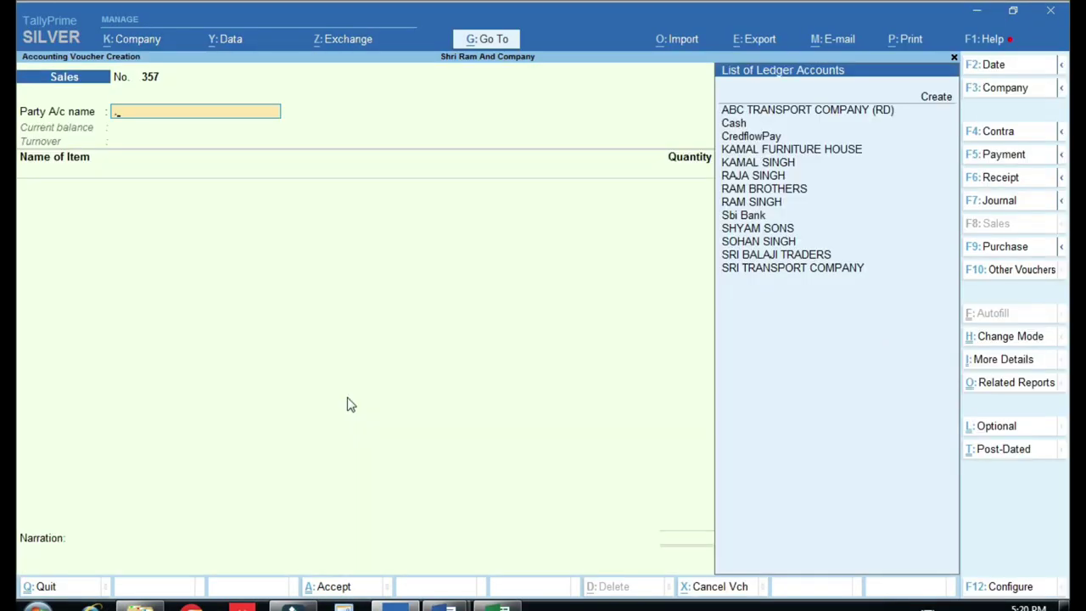
Choose SRI BALAJI TRADERS as the Sales voucher's party account and advance to the item lines
{"action": "key", "text": "Down"}
{"action": "key", "text": "Down"}
{"action": "key", "text": "Down"}
{"action": "key", "text": "Down"}
{"action": "key", "text": "Down"}
{"action": "key", "text": "Down"}
{"action": "key", "text": "Down"}
{"action": "key", "text": "Down"}
{"action": "key", "text": "Down"}
{"action": "key", "text": "Down"}
{"action": "key", "text": "Down"}
{"action": "key", "text": "Down"}
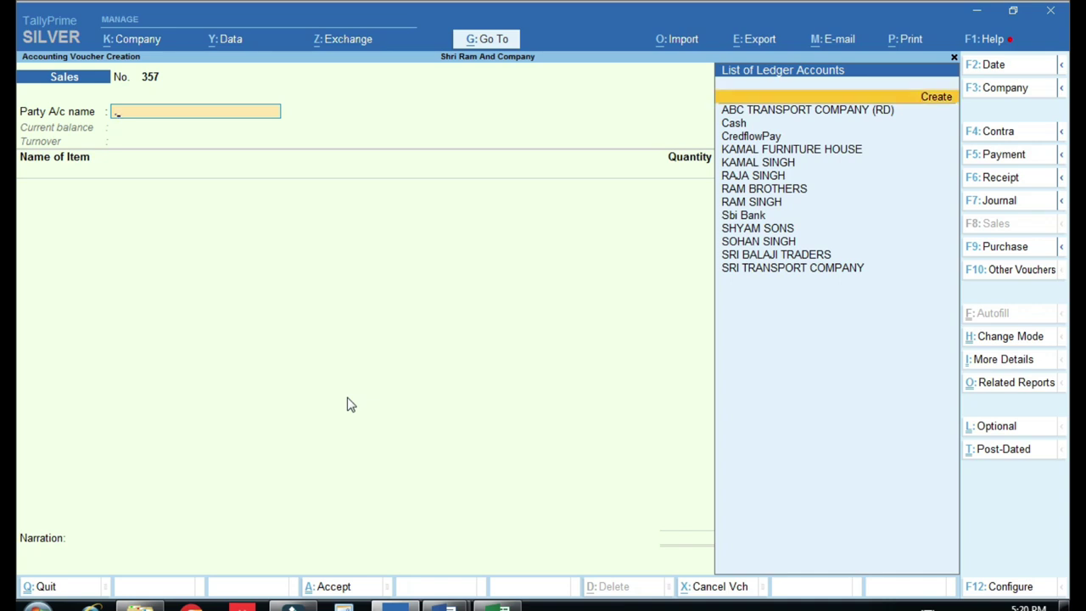
{"action": "key", "text": "Return"}
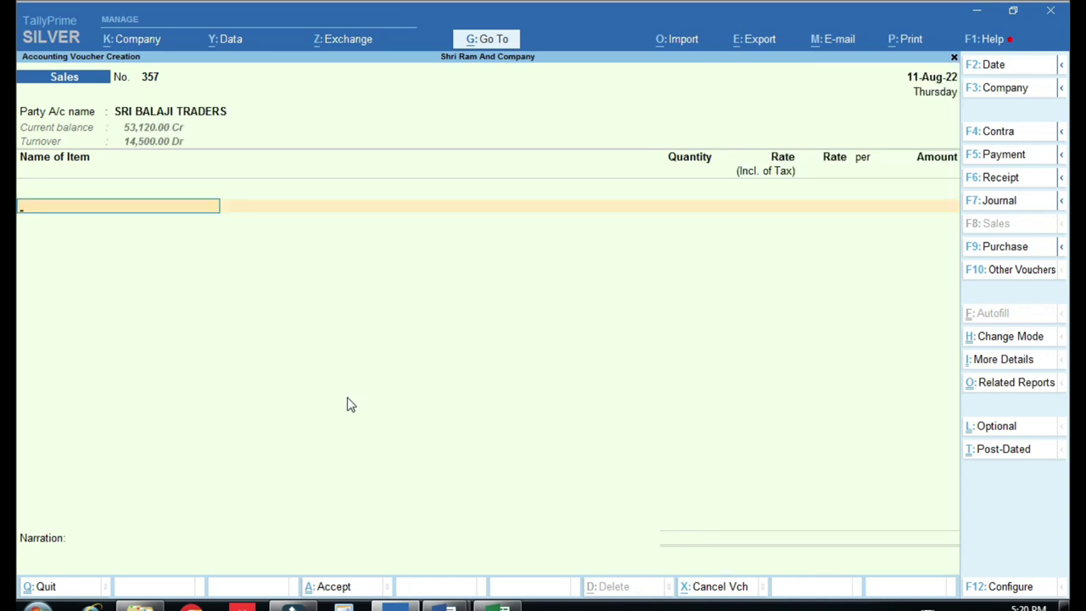
Compare the goods, quantities, prices and GST rates on the Sales - 357 invoice in Word with the voucher's stock item list
{"action": "left_click", "coordinate": [450, 605]}
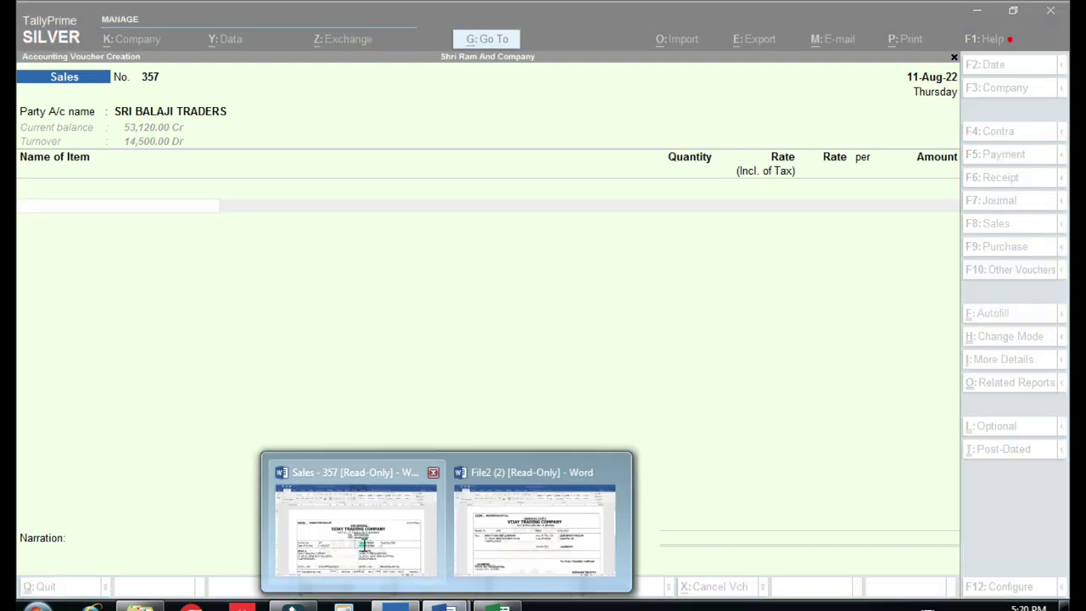
{"action": "left_click", "coordinate": [363, 543]}
{"action": "scroll", "coordinate": [274, 521], "scroll_direction": "down", "scroll_amount": 5}
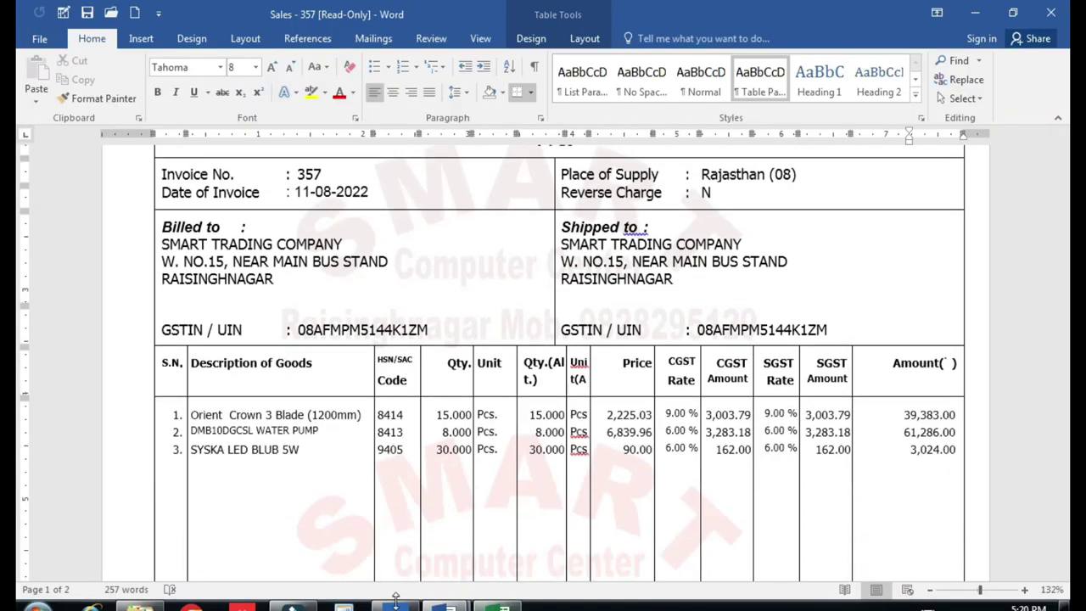
{"action": "left_click", "coordinate": [397, 604]}
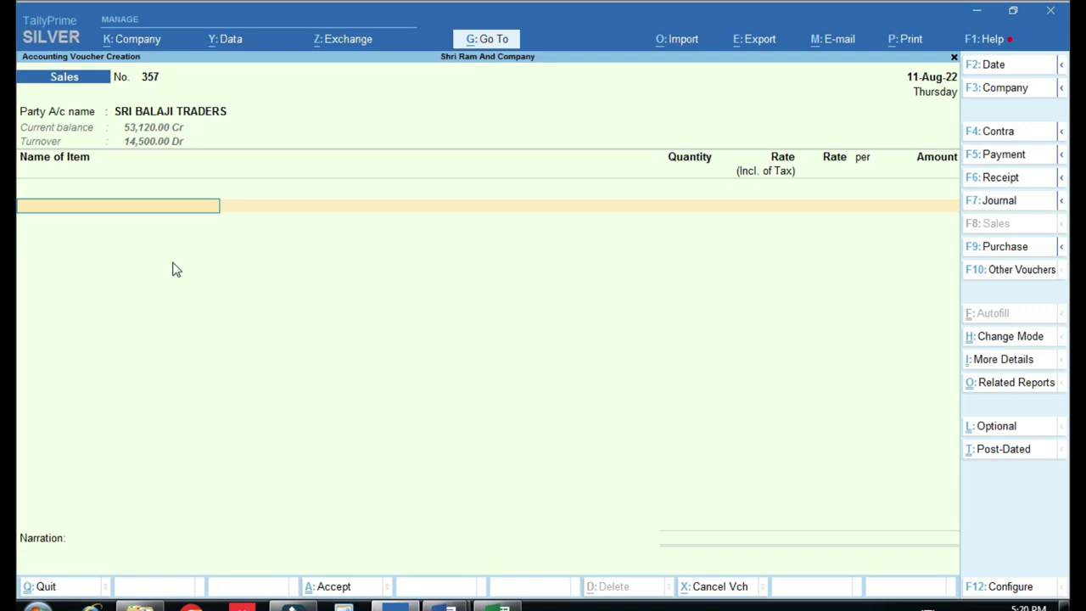
{"action": "type", "text": "A"}
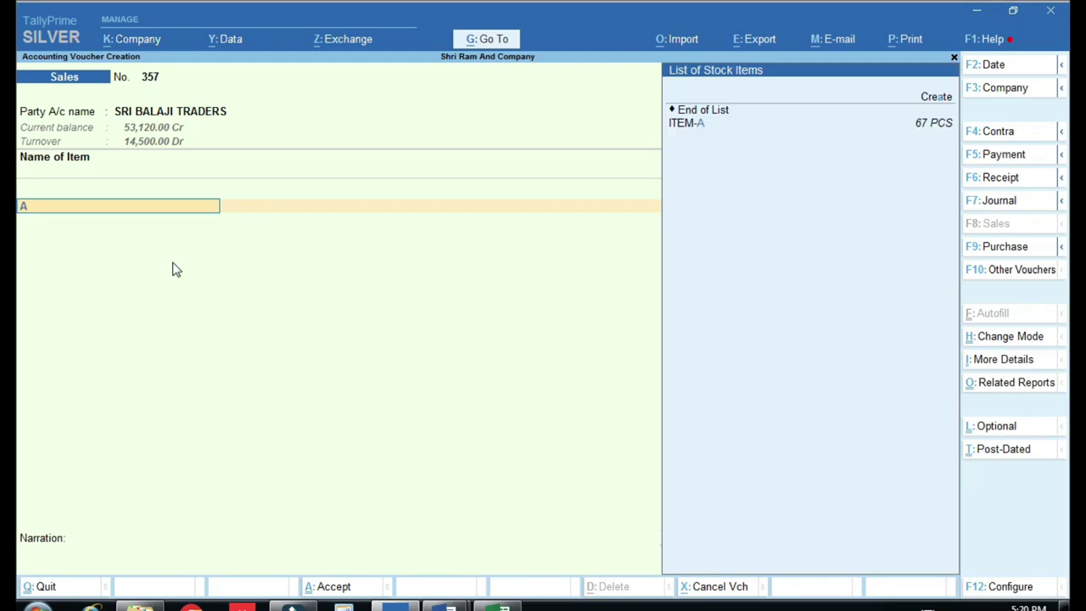
{"action": "key", "text": "BackSpace"}
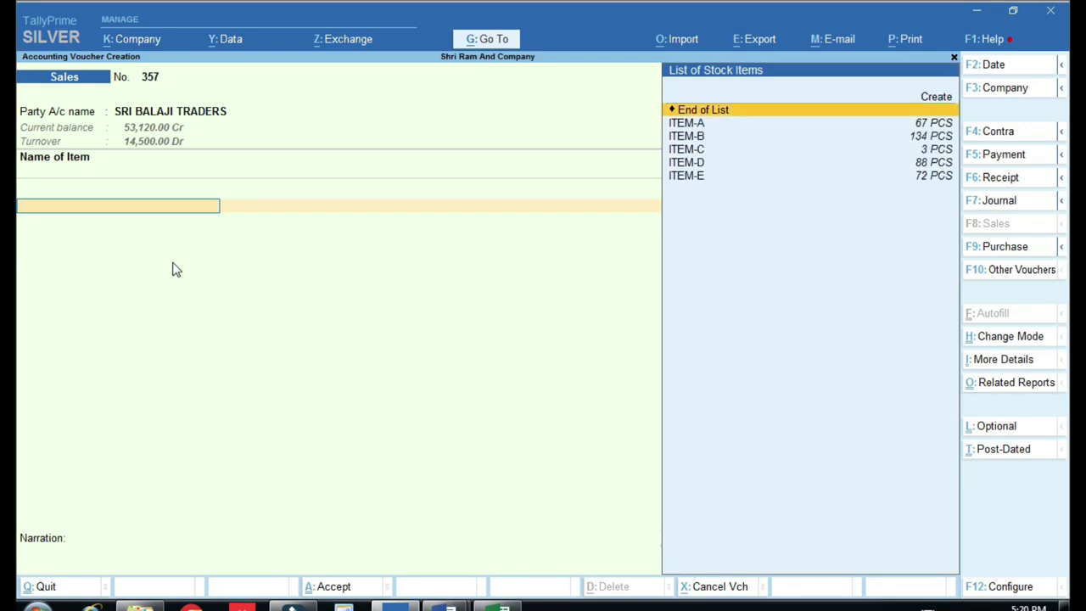
{"action": "mouse_move", "coordinate": [448, 603]}
{"action": "left_click", "coordinate": [384, 568]}
{"action": "scroll", "coordinate": [232, 395], "scroll_direction": "down", "scroll_amount": 3}
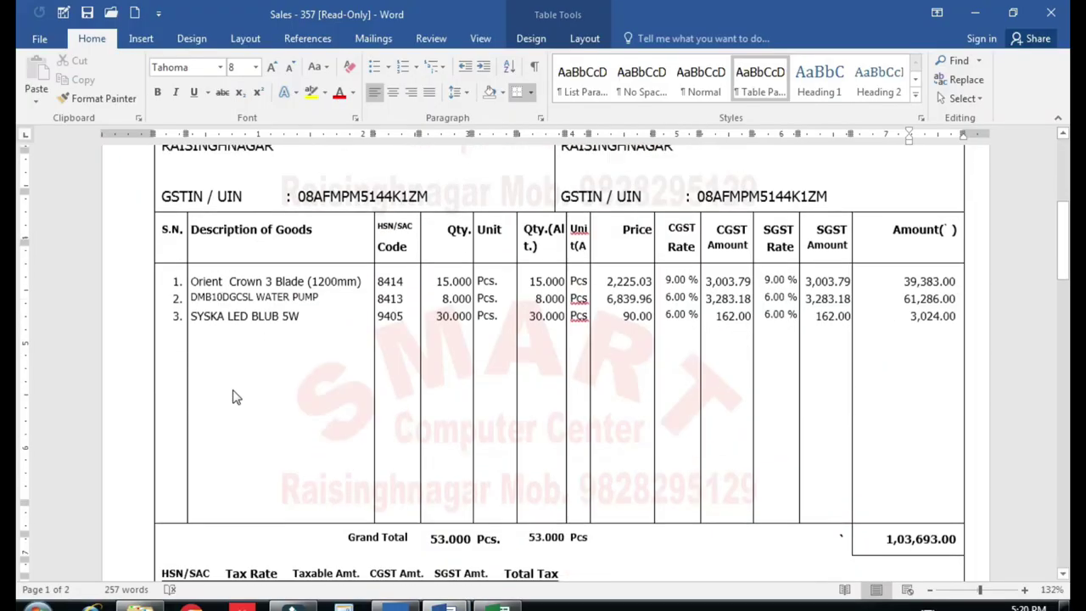
{"action": "scroll", "coordinate": [251, 333], "scroll_direction": "up", "scroll_amount": 1}
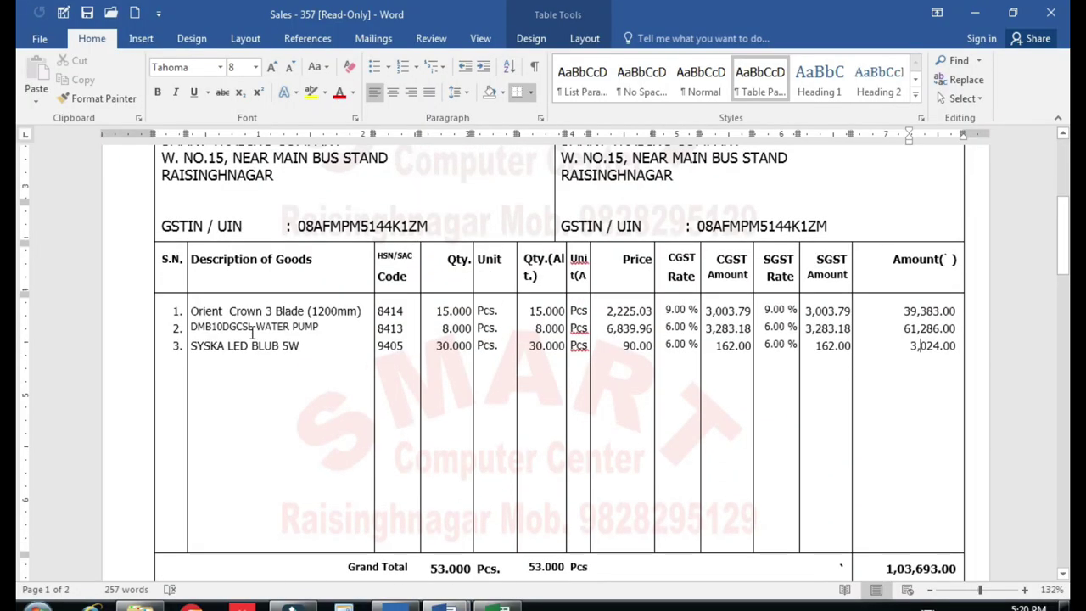
{"action": "left_click", "coordinate": [398, 565]}
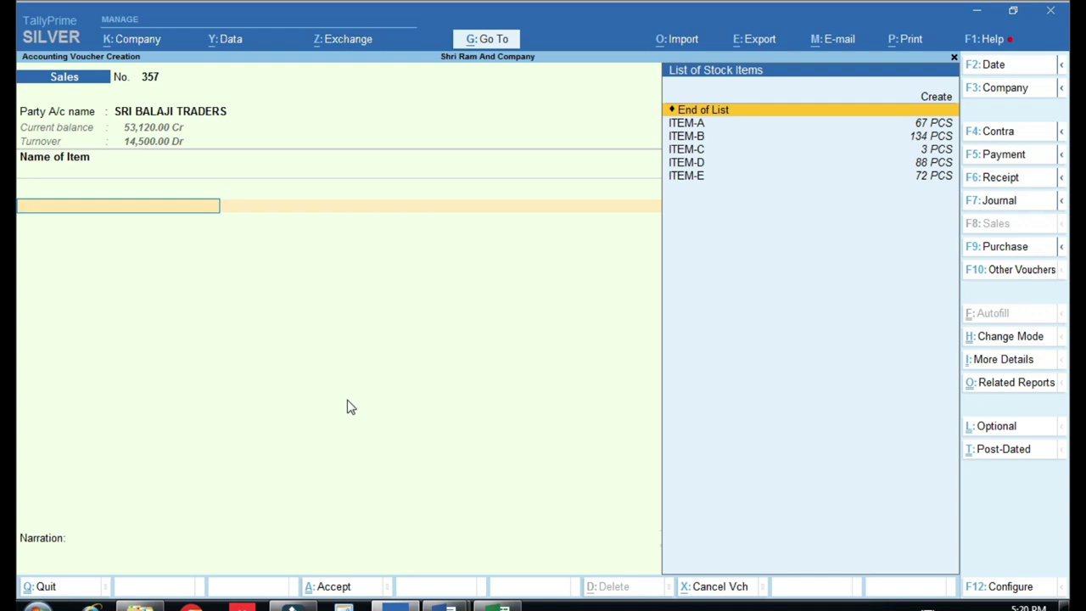
Abandon the unfinished Sales voucher and bring up the additional reports from the Gateway of Tally
{"action": "key", "text": "Escape"}
{"action": "key", "text": "Escape"}
{"action": "key", "text": "n"}
{"action": "key", "text": "d"}
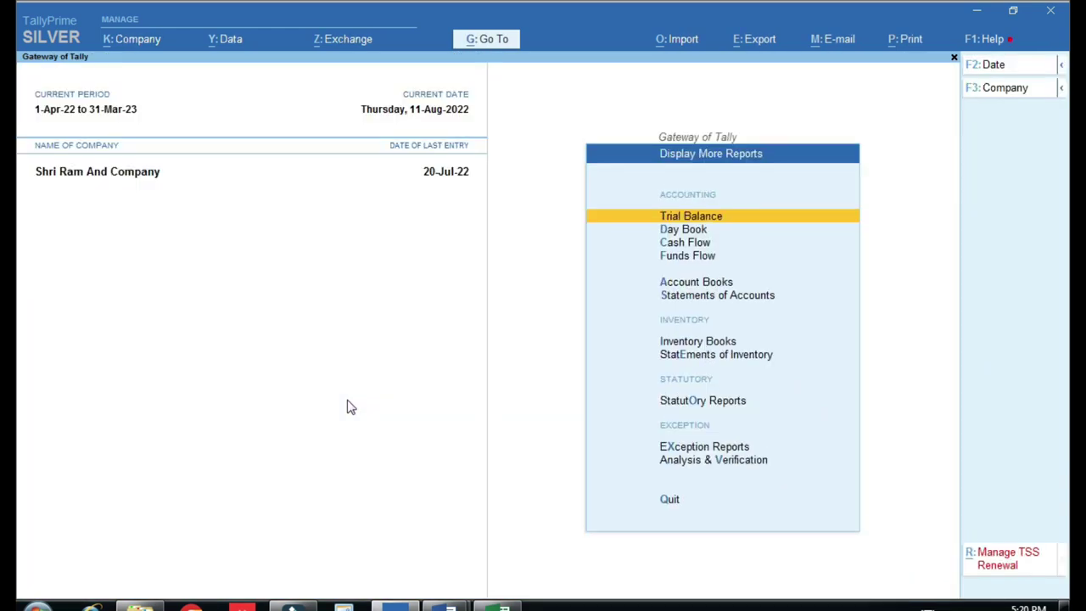
Open Sales voucher No. 3 dated 2-Apr-22 from the Day Book
{"action": "key", "text": "d"}
{"action": "key", "text": "Down"}
{"action": "key", "text": "Down"}
{"action": "key", "text": "Down"}
{"action": "key", "text": "Down"}
{"action": "key", "text": "Return"}
{"action": "key", "text": "Return"}
{"action": "key", "text": "Return"}
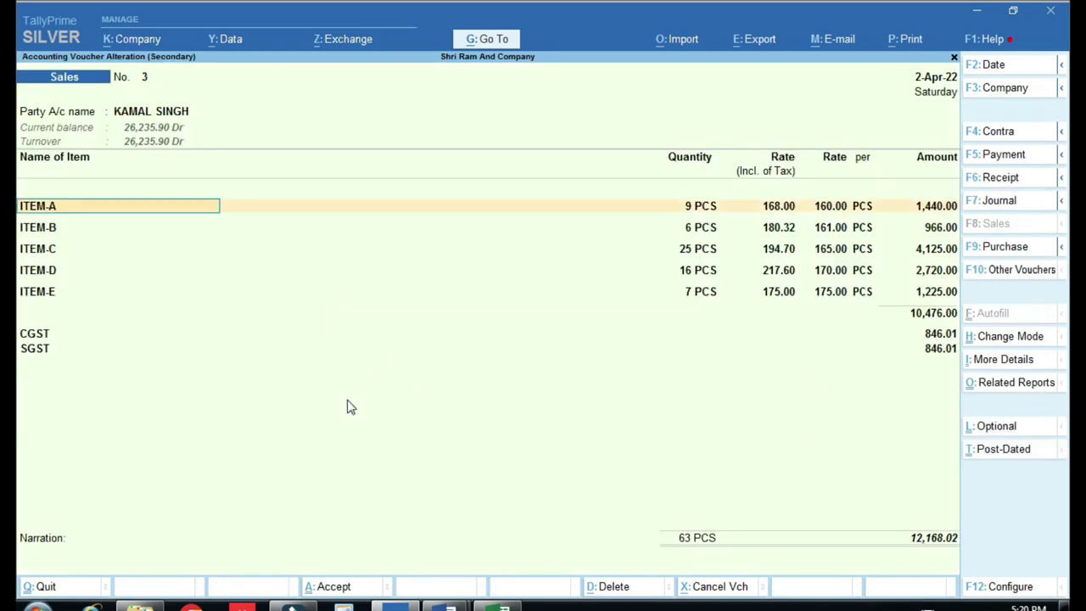
Examine ITEM-A's sales ledger allocation and tax classification in the voucher, and the CGST tax line below the items
{"action": "key", "text": "Return"}
{"action": "key", "text": "Return"}
{"action": "key", "text": "Return"}
{"action": "key", "text": "Return"}
{"action": "key", "text": "Return"}
{"action": "key", "text": "Return"}
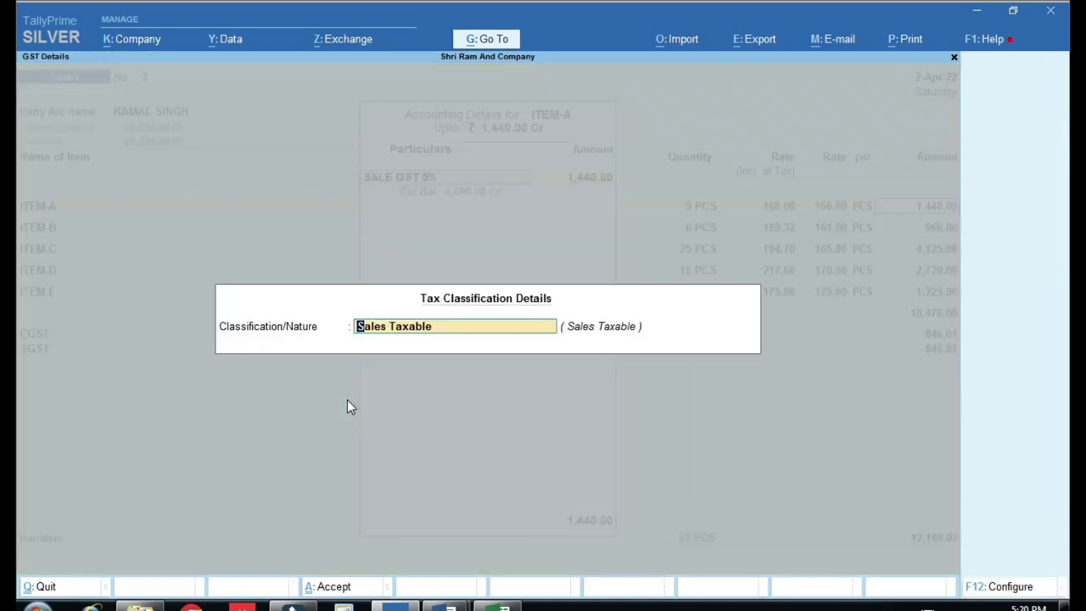
{"action": "key", "text": "Return"}
{"action": "key", "text": "Return"}
{"action": "key", "text": "Return"}
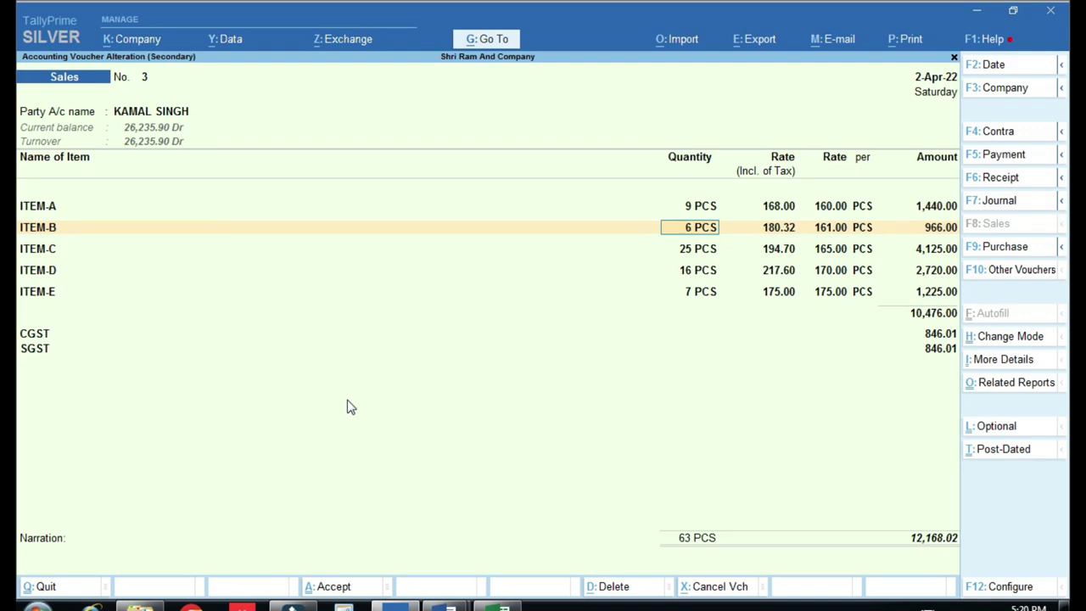
{"action": "left_click", "coordinate": [73, 335]}
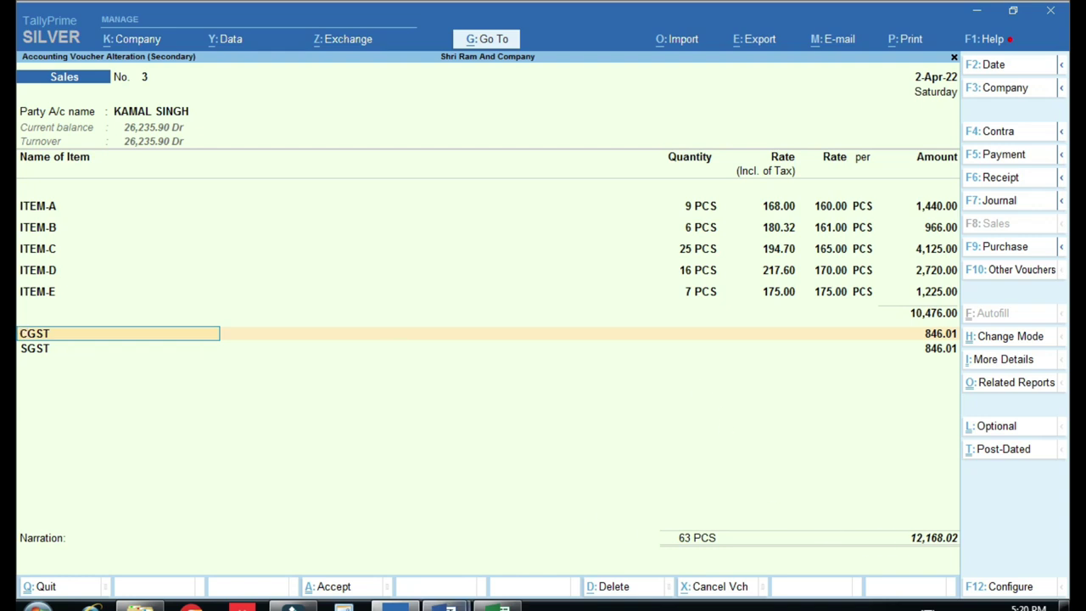
View the File2 (2) cash receipt in Word and close Sales voucher No. 3 in TallyPrime without saving it
{"action": "mouse_move", "coordinate": [449, 604]}
{"action": "left_click", "coordinate": [556, 521]}
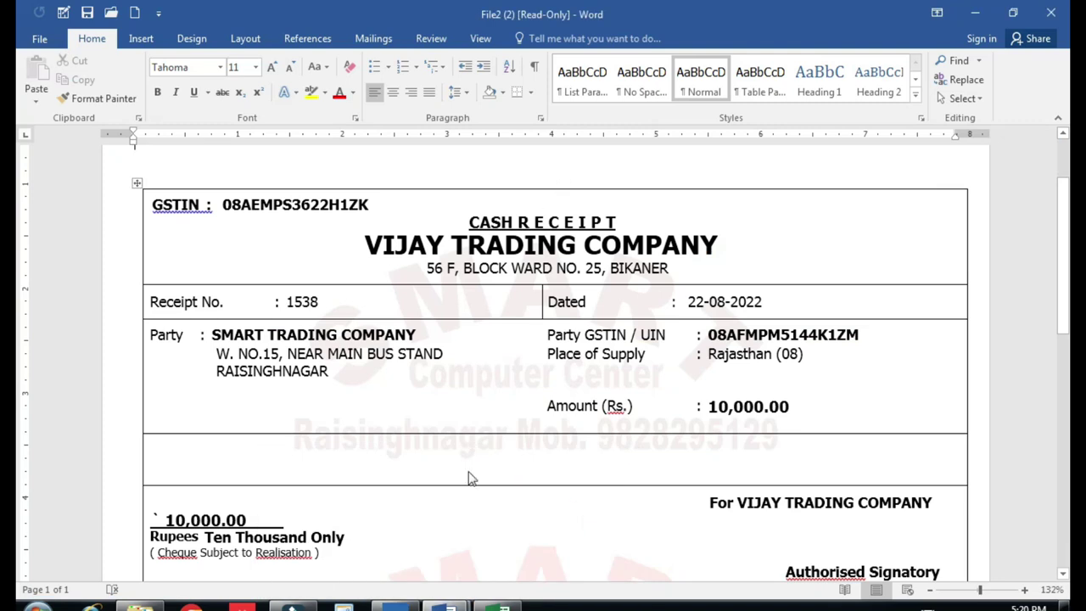
{"action": "key", "text": "alt+Tab"}
{"action": "key", "text": "Escape"}
{"action": "key", "text": "y"}
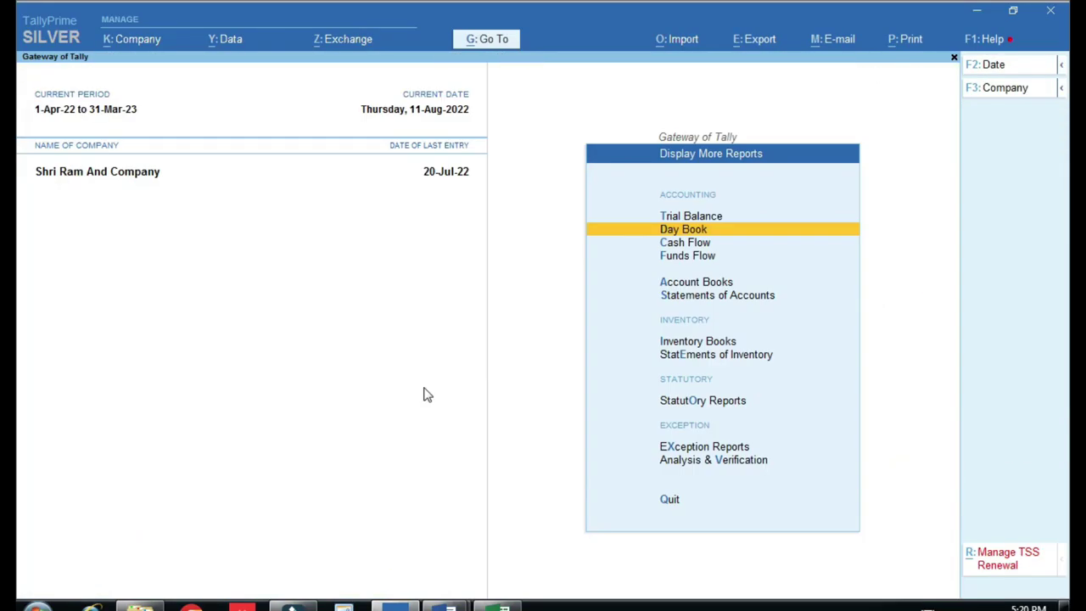
Start a new voucher from the Gateway of Tally and change its type to Receipt
{"action": "key", "text": "Escape"}
{"action": "key", "text": "Down"}
{"action": "key", "text": "Down"}
{"action": "key", "text": "Down"}
{"action": "key", "text": "Down"}
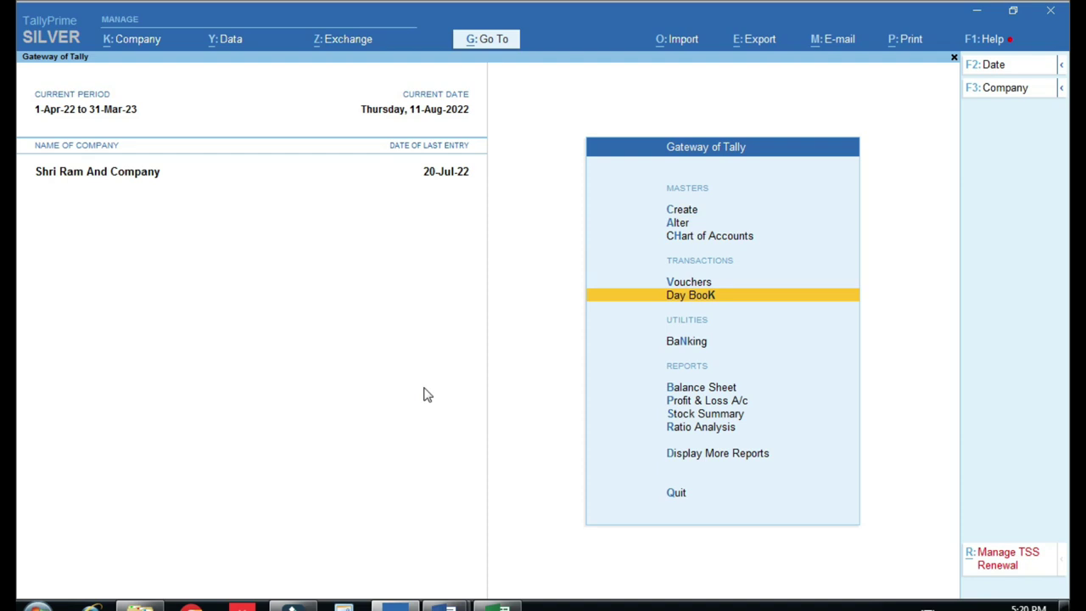
{"action": "key", "text": "Return"}
{"action": "key", "text": "Escape"}
{"action": "key", "text": "Up"}
{"action": "key", "text": "Return"}
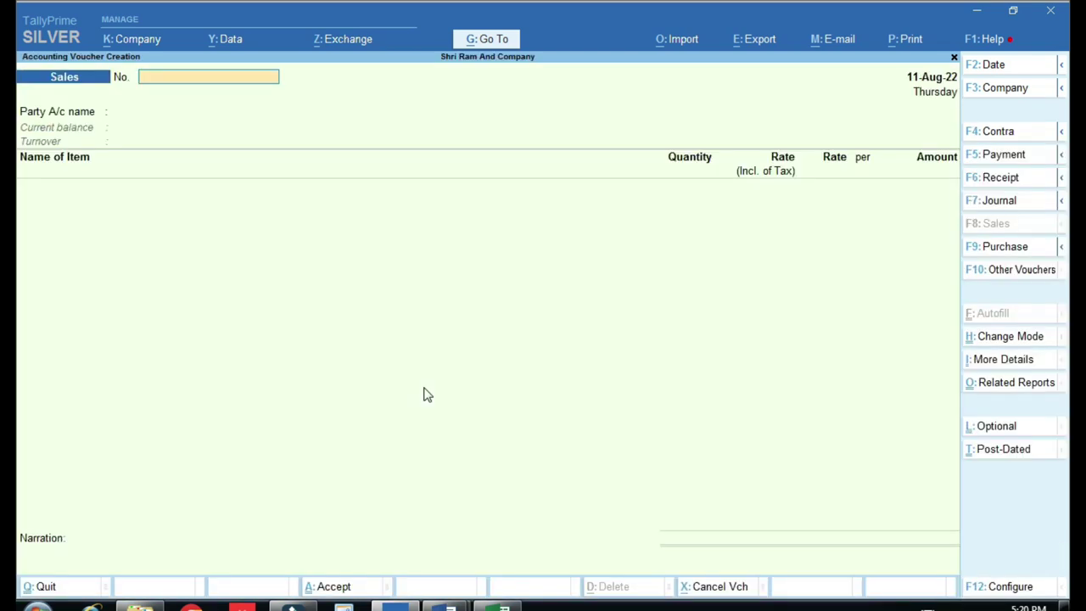
{"action": "left_click", "coordinate": [1001, 177]}
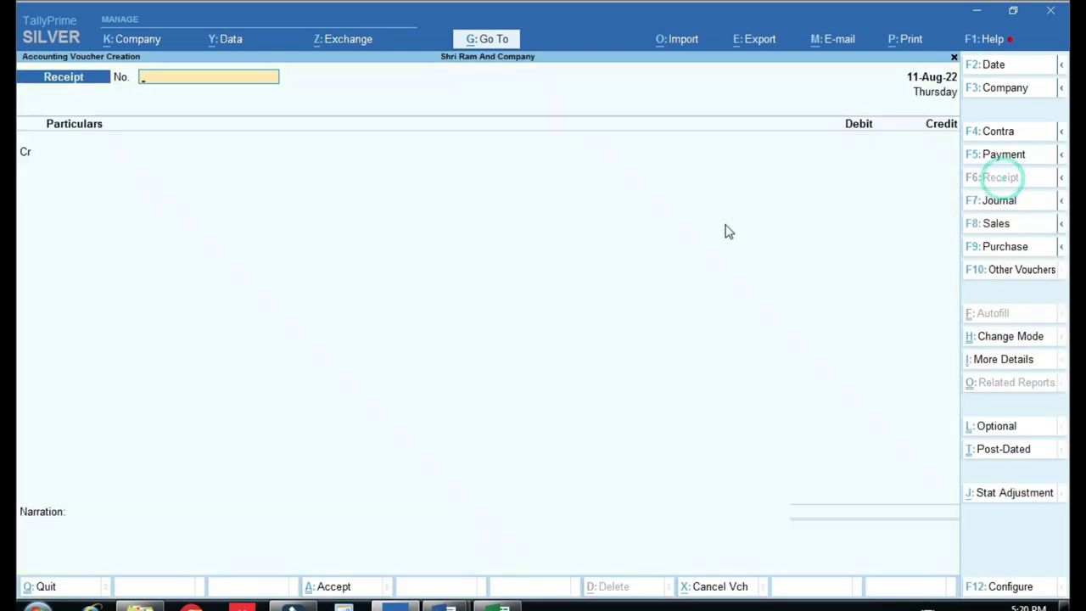
Look up the receipt number on the cash receipt in Word and number the Receipt voucher 1538
{"action": "key", "text": "alt+Tab"}
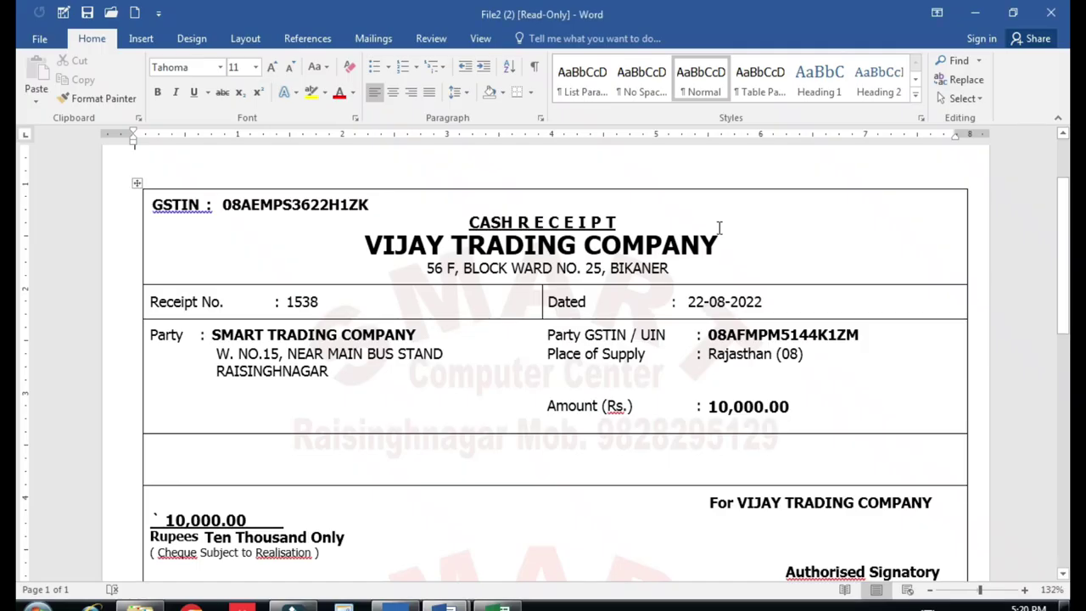
{"action": "key", "text": "alt+Tab"}
{"action": "type", "text": "1538"}
{"action": "key", "text": "Return"}
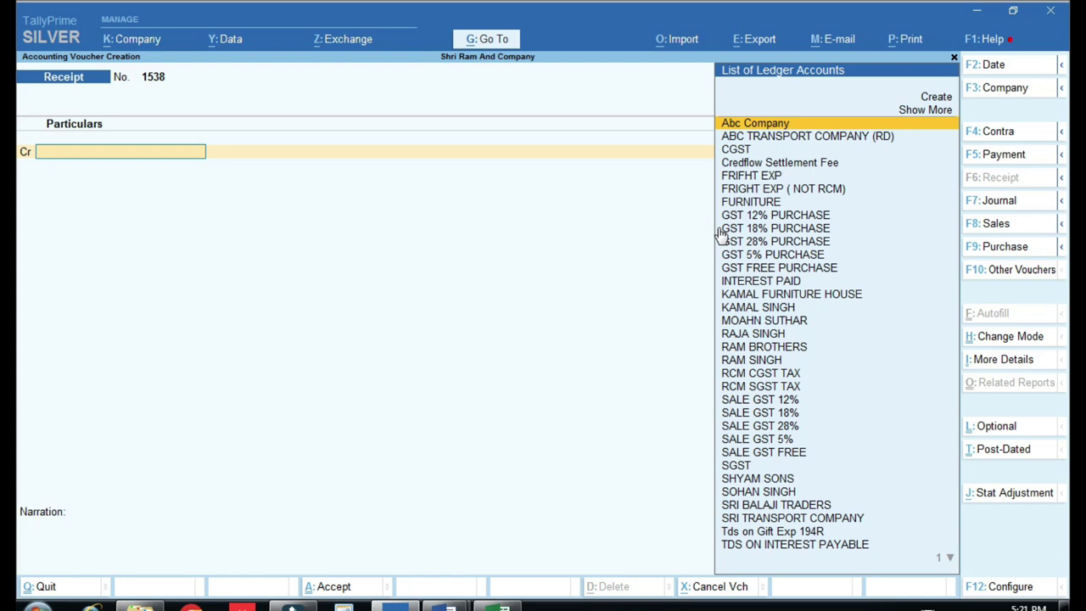
Filter the voucher's credit ledgers by "s" and check the cash received journal entry in Excel against the Receipt voucher
{"action": "type", "text": "s"}
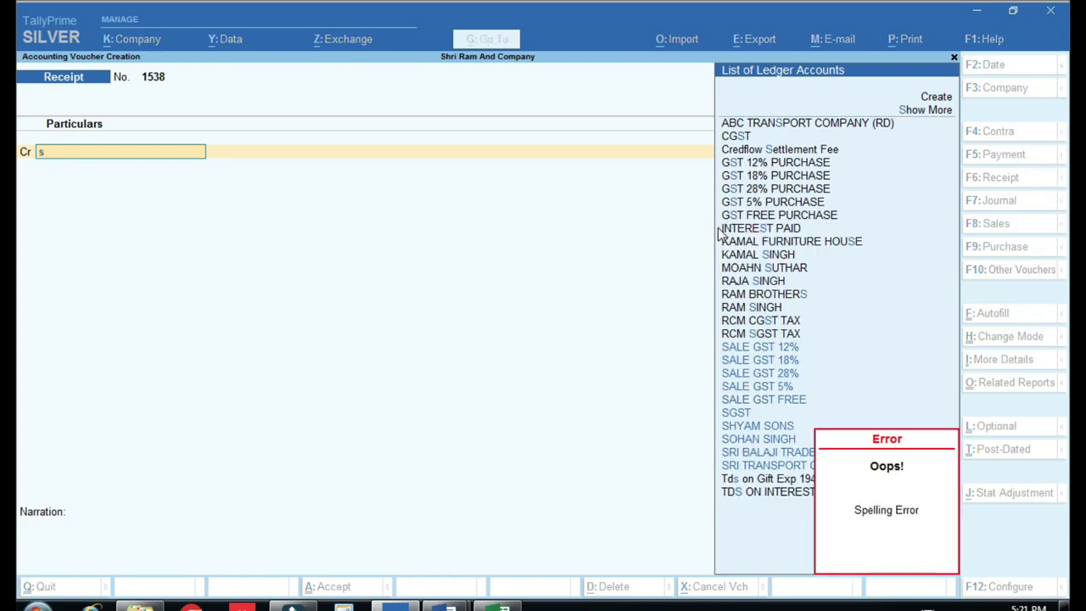
{"action": "key", "text": "alt+Tab"}
{"action": "left_click", "coordinate": [428, 500]}
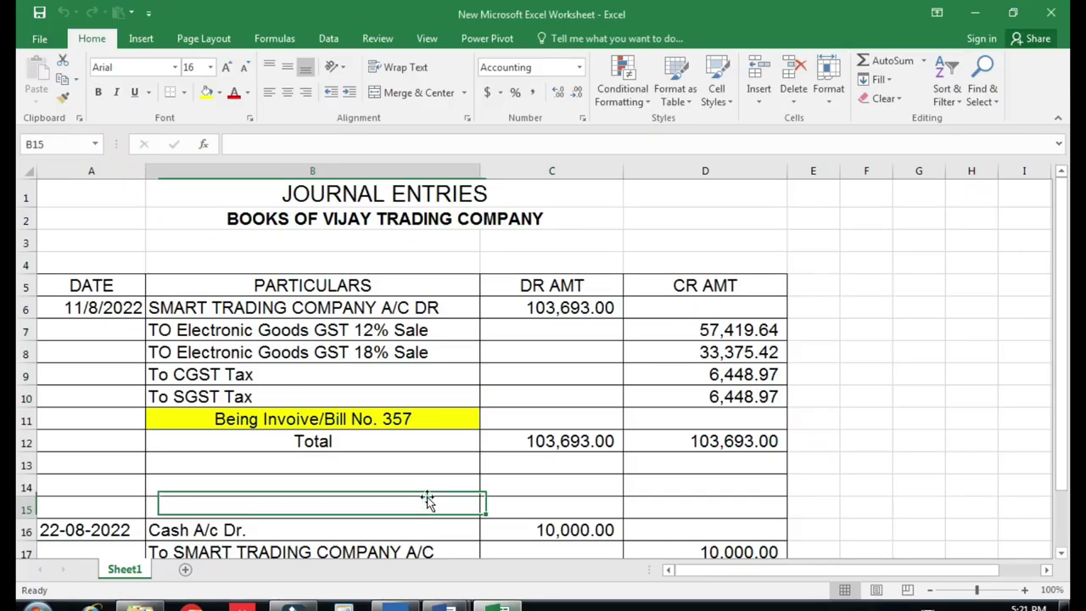
{"action": "scroll", "coordinate": [429, 500], "scroll_direction": "down", "scroll_amount": 2}
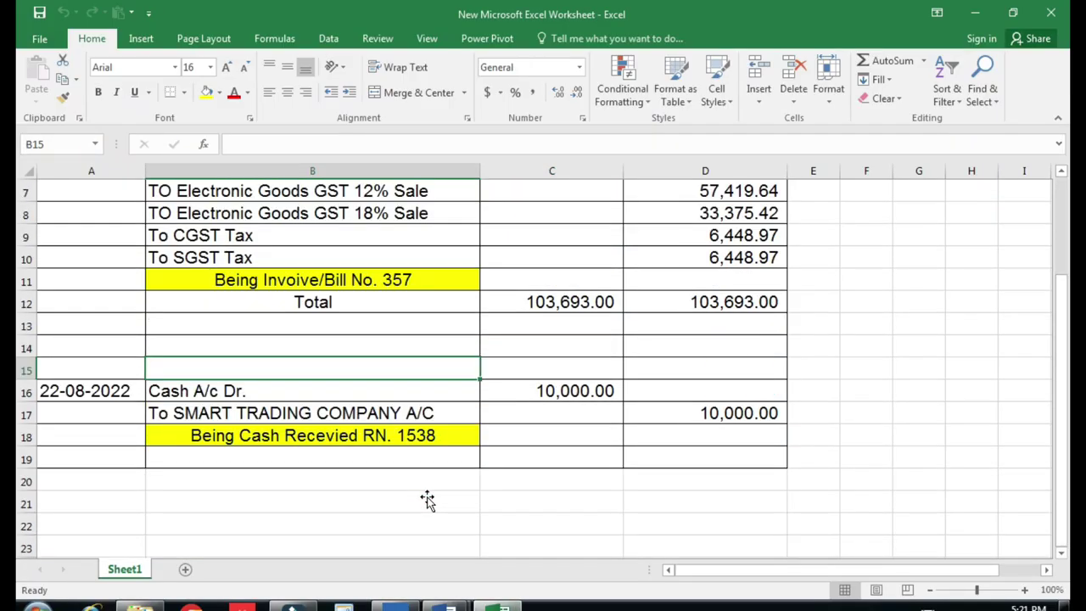
{"action": "left_click", "coordinate": [396, 607]}
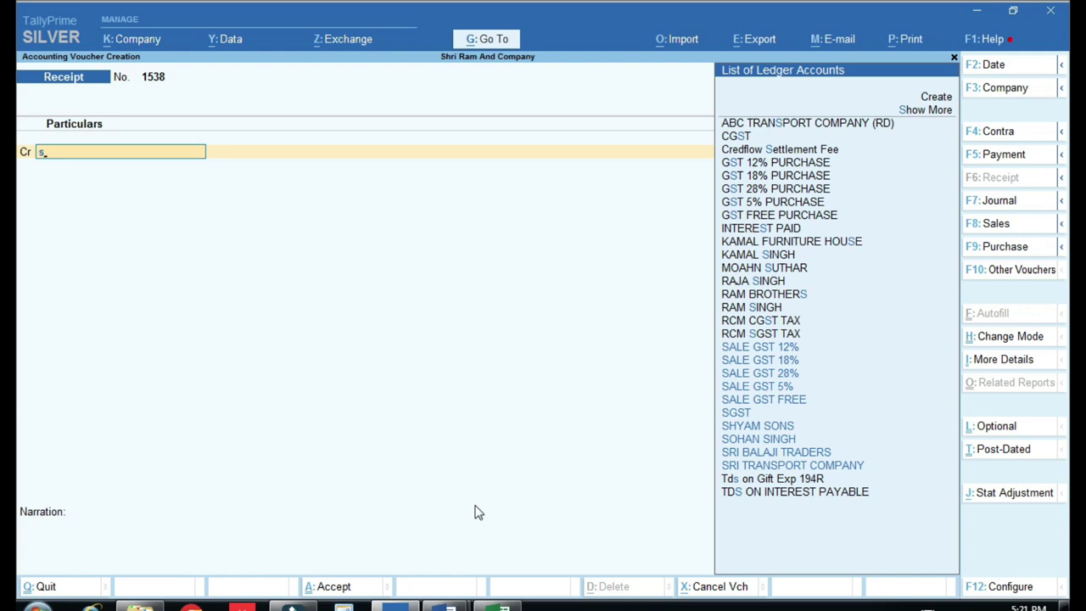
Clear the credit ledger filter and quit Receipt voucher 1538 without saving it
{"action": "key", "text": "BackSpace"}
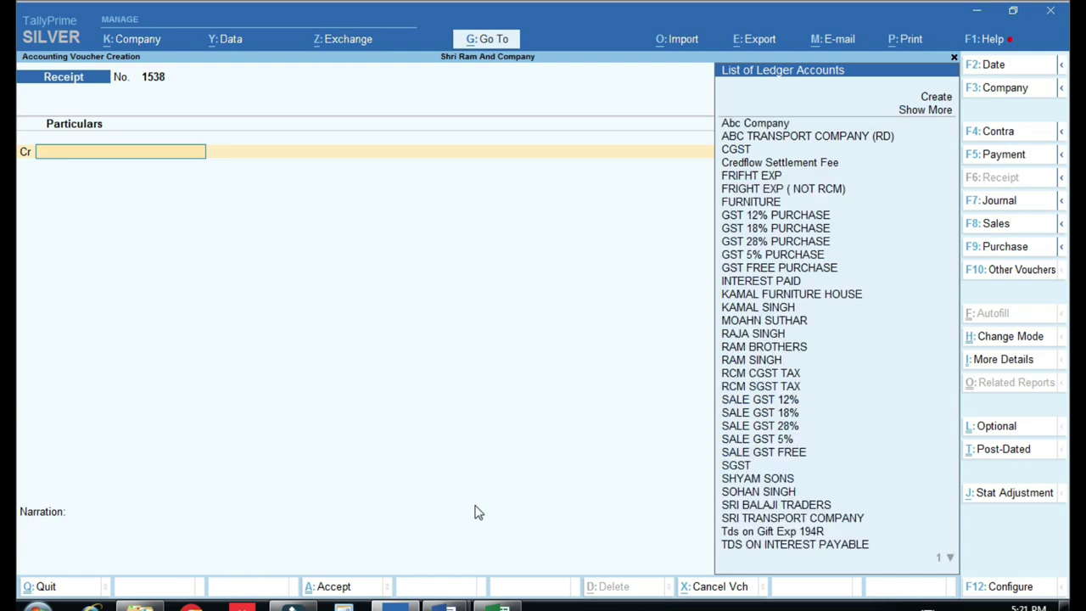
{"action": "key", "text": "Escape"}
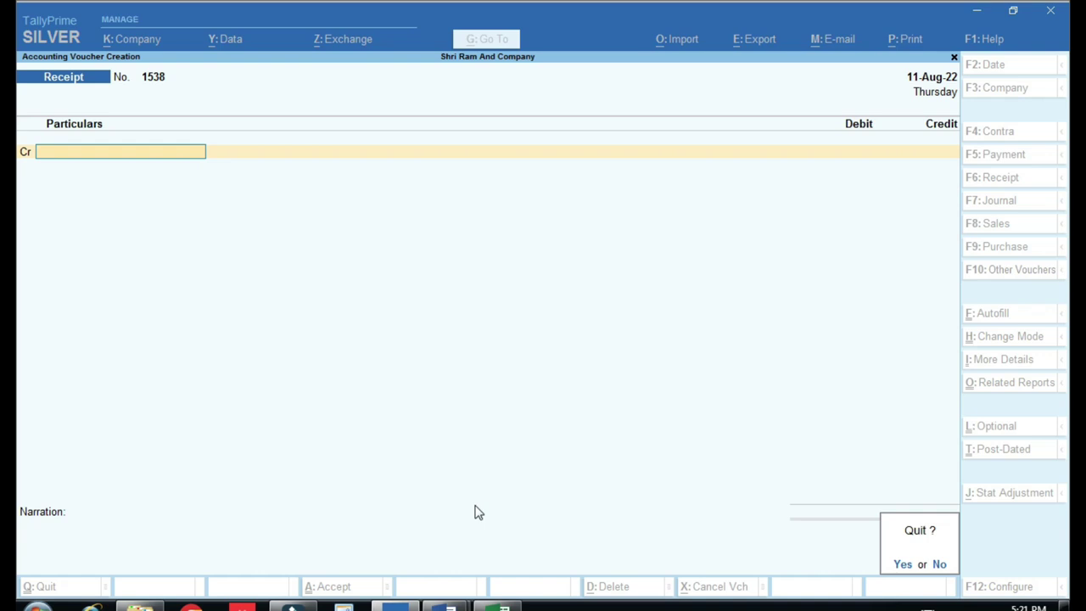
{"action": "key", "text": "y"}
Open the Day Book and show its vouchers for the period 1-Apr-22 to 20-Jul-22
{"action": "key", "text": "d"}
{"action": "key", "text": "d"}
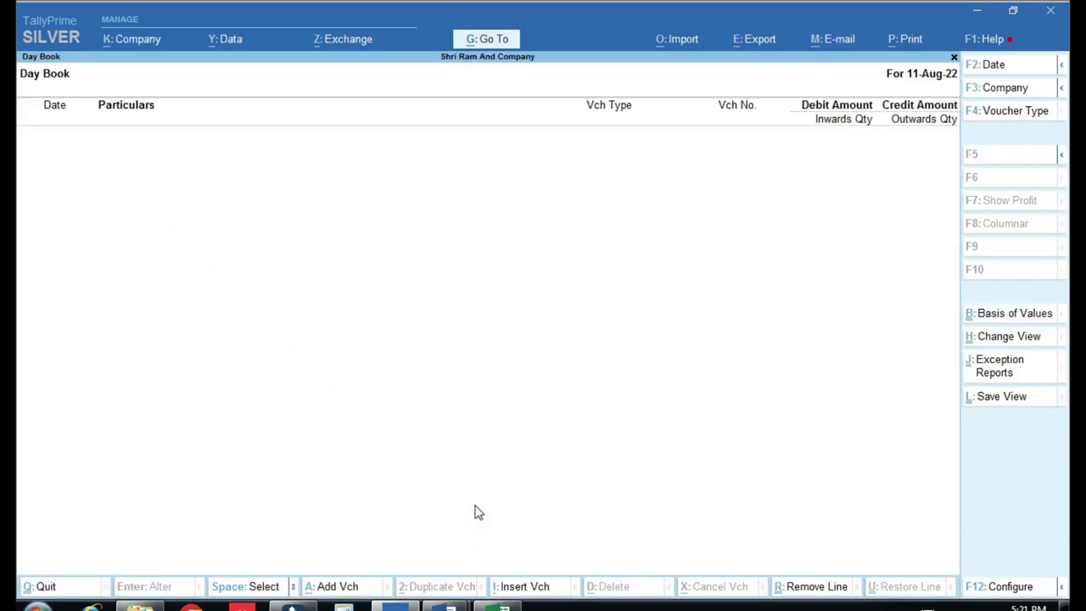
{"action": "key", "text": "F2"}
{"action": "key", "text": "Return"}
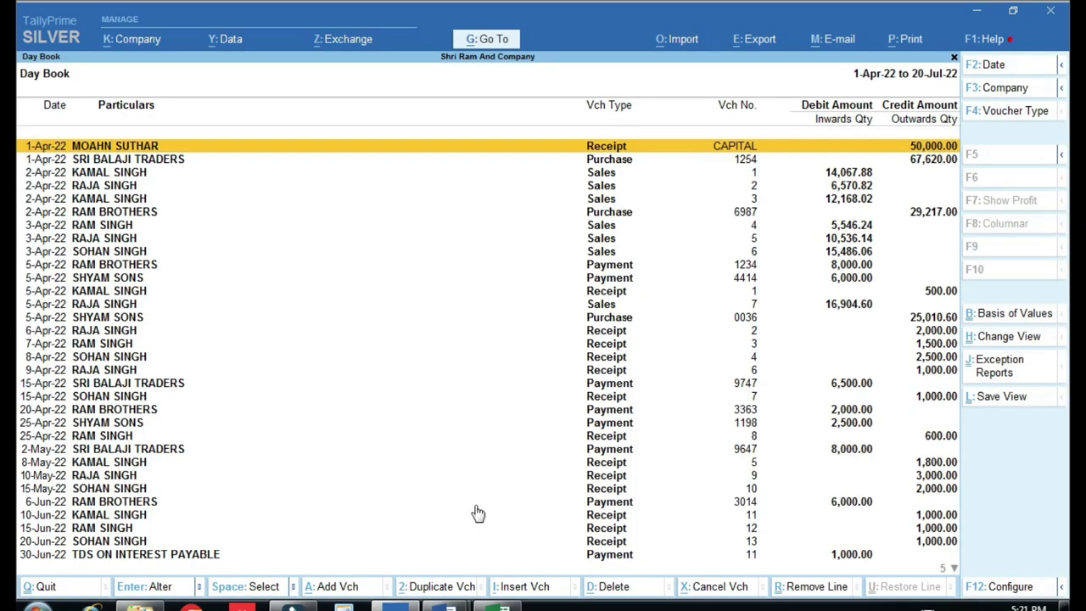
Go through the Day Book's vouchers down to the last purchase and back to the first receipt, examining their types, numbers and amounts
{"action": "key", "text": "ctrl"}
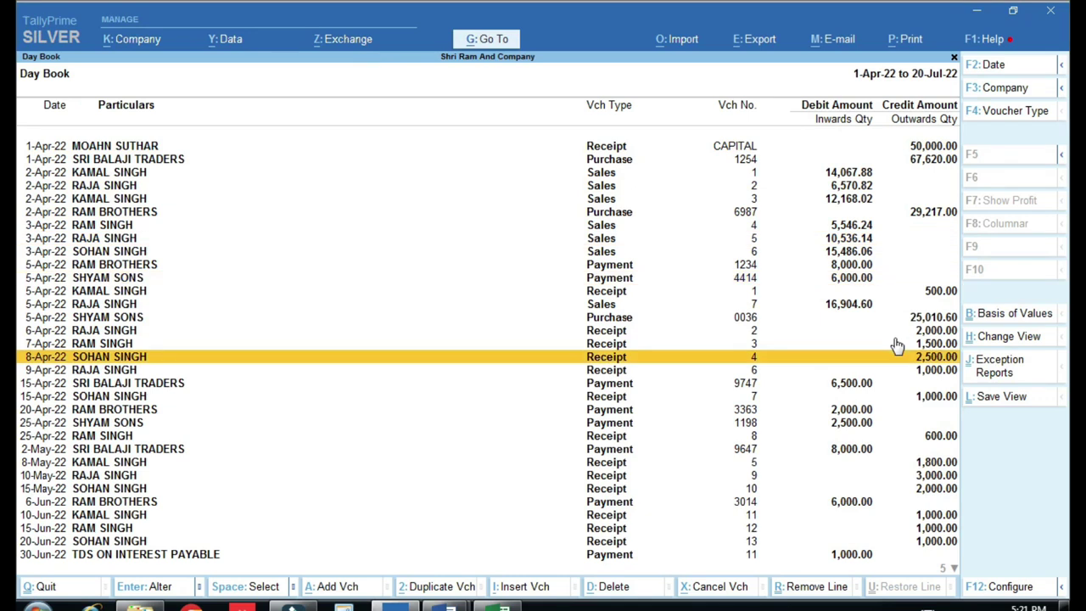
{"action": "key", "text": "Down"}
{"action": "key", "text": "Down"}
{"action": "key", "text": "Down"}
{"action": "key", "text": "Down"}
{"action": "key", "text": "Down"}
{"action": "key", "text": "Down"}
{"action": "key", "text": "Down"}
{"action": "key", "text": "Down"}
{"action": "key", "text": "Down"}
{"action": "key", "text": "Down"}
{"action": "key", "text": "Down"}
{"action": "key", "text": "Down"}
{"action": "key", "text": "Down"}
{"action": "key", "text": "Down"}
{"action": "key", "text": "Down"}
{"action": "key", "text": "Down"}
{"action": "key", "text": "Down"}
{"action": "key", "text": "Down"}
{"action": "key", "text": "Down"}
{"action": "key", "text": "Down"}
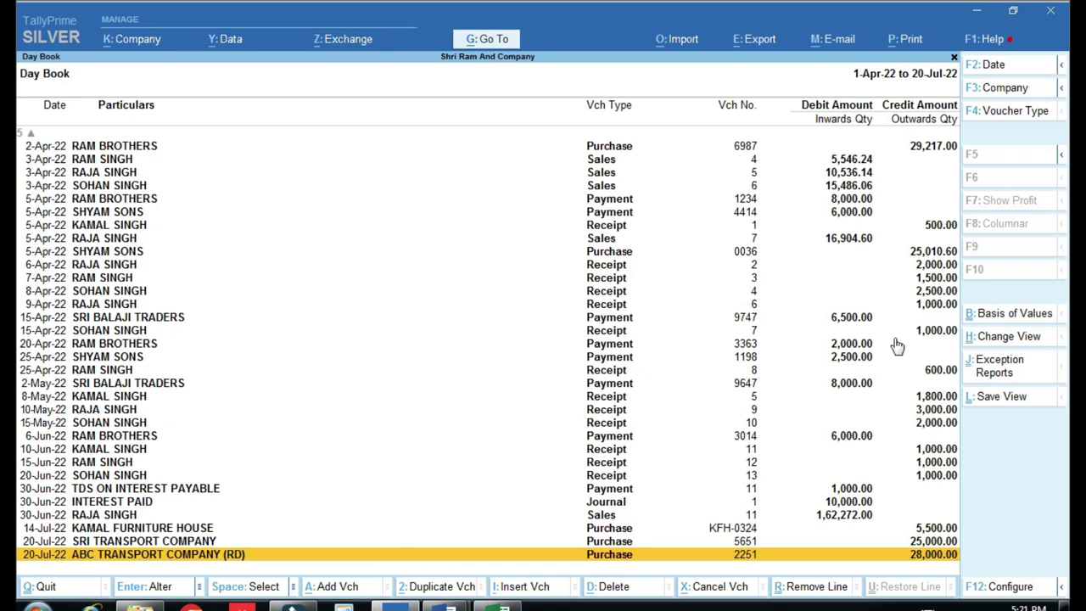
{"action": "key", "text": "Up"}
{"action": "key", "text": "Up"}
{"action": "key", "text": "Up"}
{"action": "key", "text": "Up"}
{"action": "key", "text": "Up"}
{"action": "key", "text": "Up"}
{"action": "key", "text": "Up"}
{"action": "key", "text": "Up"}
{"action": "key", "text": "Up"}
{"action": "key", "text": "Up"}
{"action": "key", "text": "Up"}
{"action": "key", "text": "Up"}
{"action": "key", "text": "Up"}
{"action": "key", "text": "Up"}
{"action": "key", "text": "Up"}
{"action": "key", "text": "Up"}
{"action": "key", "text": "Up"}
{"action": "key", "text": "Up"}
{"action": "key", "text": "Up"}
{"action": "key", "text": "Up"}
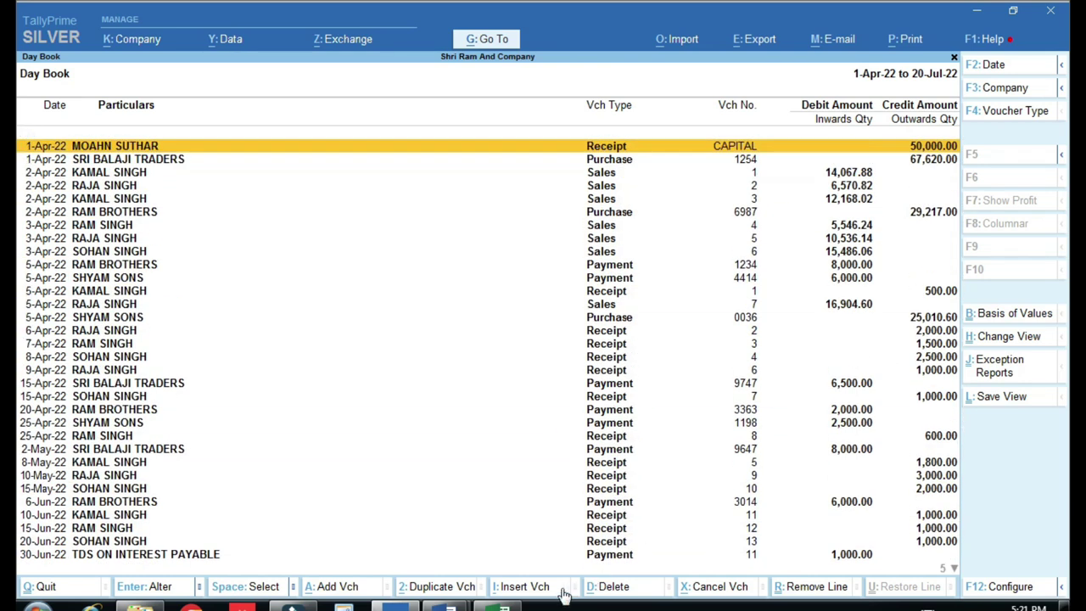
Close the Day Book and open a new Receipt voucher from the Gateway of Tally
{"action": "key", "text": "Escape"}
{"action": "key", "text": "Escape"}
{"action": "key", "text": "Home"}
{"action": "key", "text": "v"}
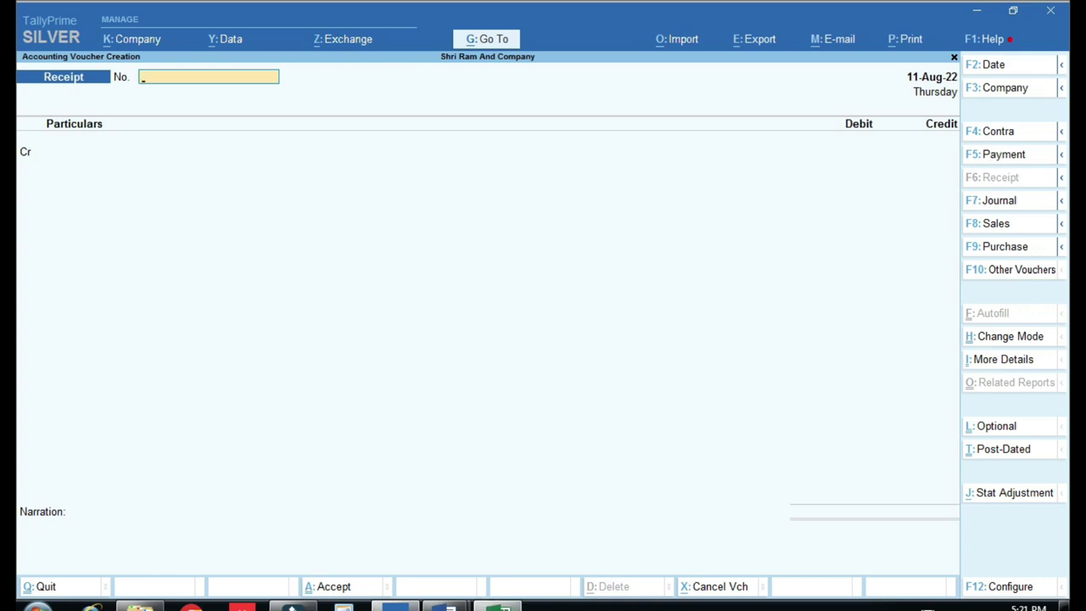
Switch to Excel and review the journal entries for the sales invoice and the cash receipt
{"action": "left_click", "coordinate": [504, 605]}
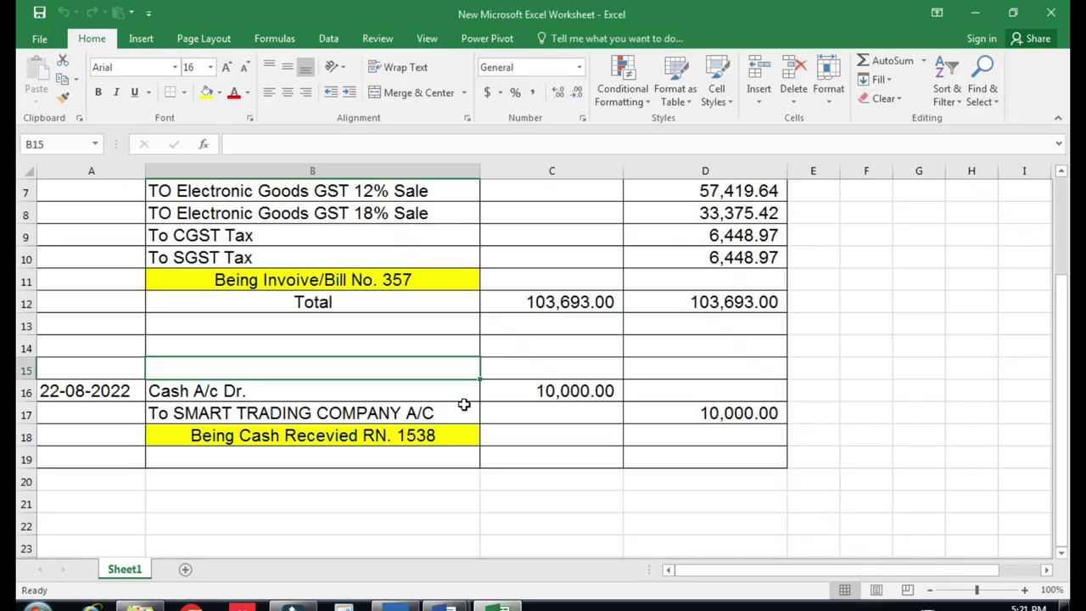
{"action": "scroll", "coordinate": [464, 405], "scroll_direction": "up", "scroll_amount": 2}
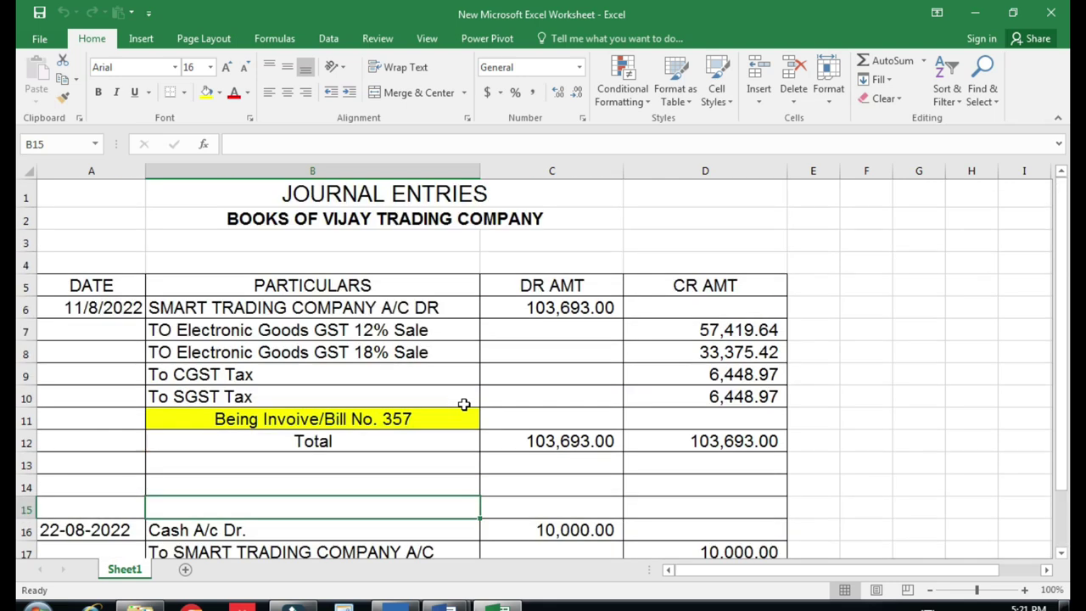